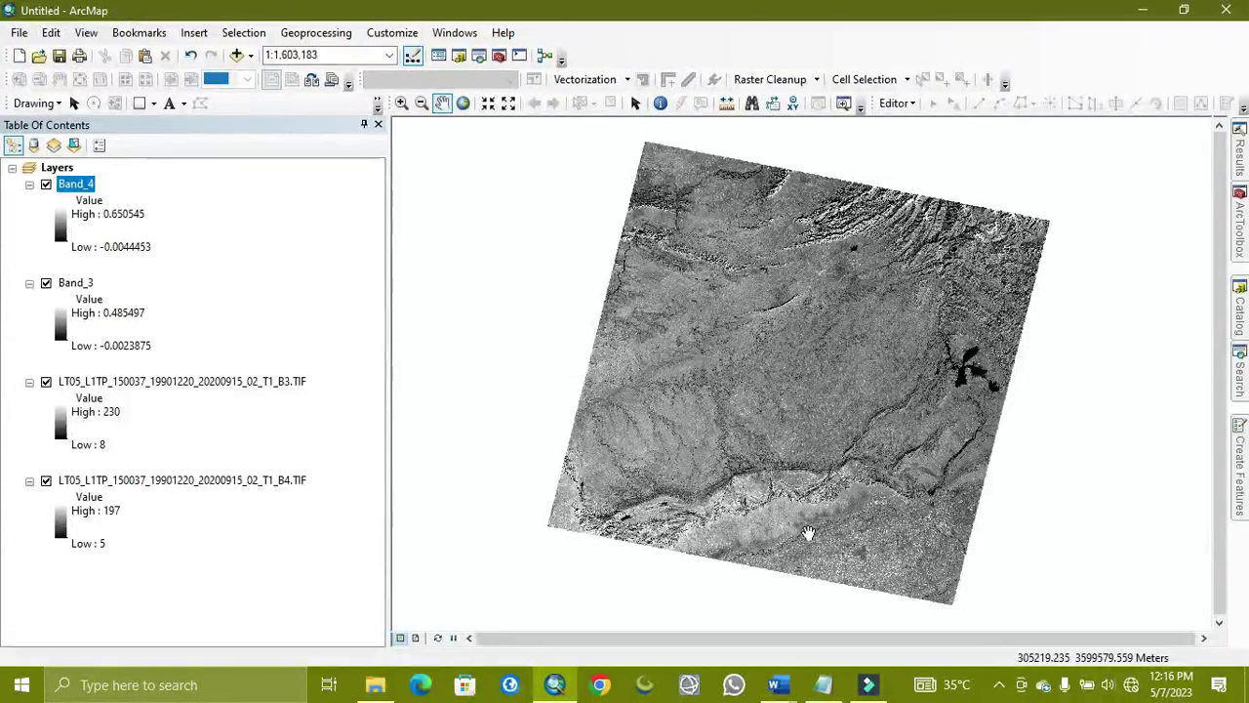
Step: Bring up the list of open Word documents to reach the LAI formula notes
left_click(777, 688)
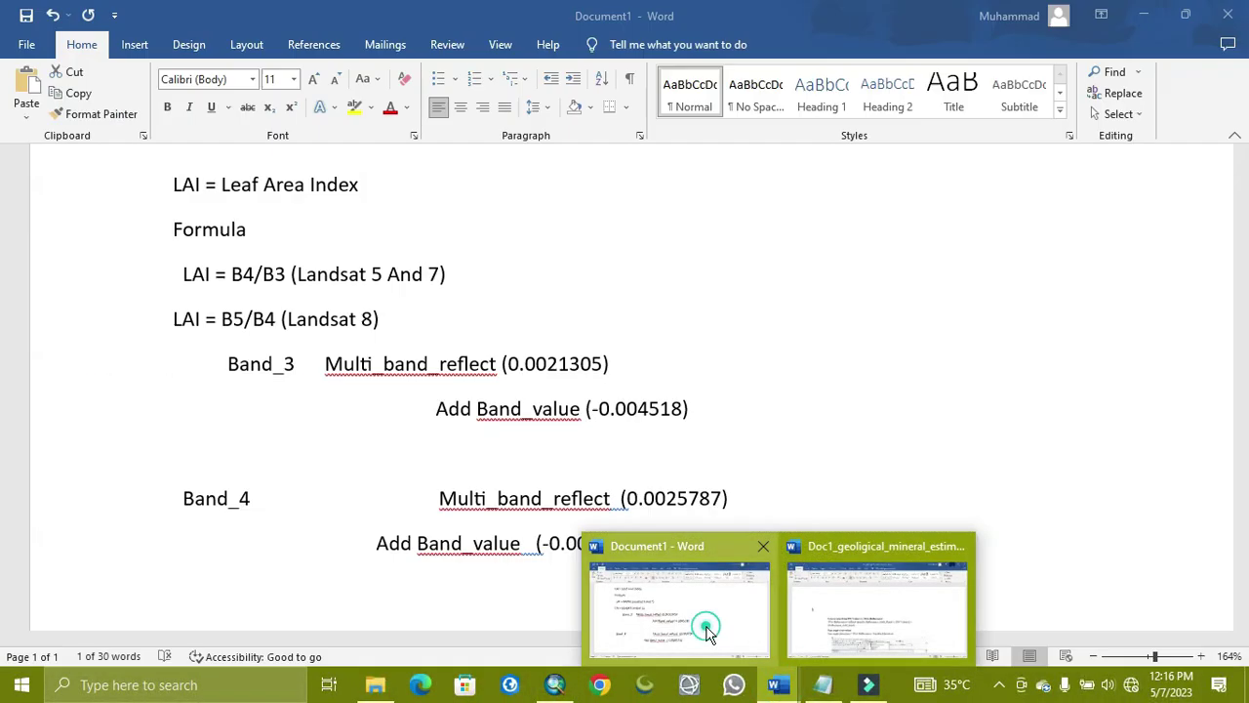
Step: Delete the Band_3 and Band_4 reflectance coefficient lines from the Document1 LAI notes
left_click(708, 628)
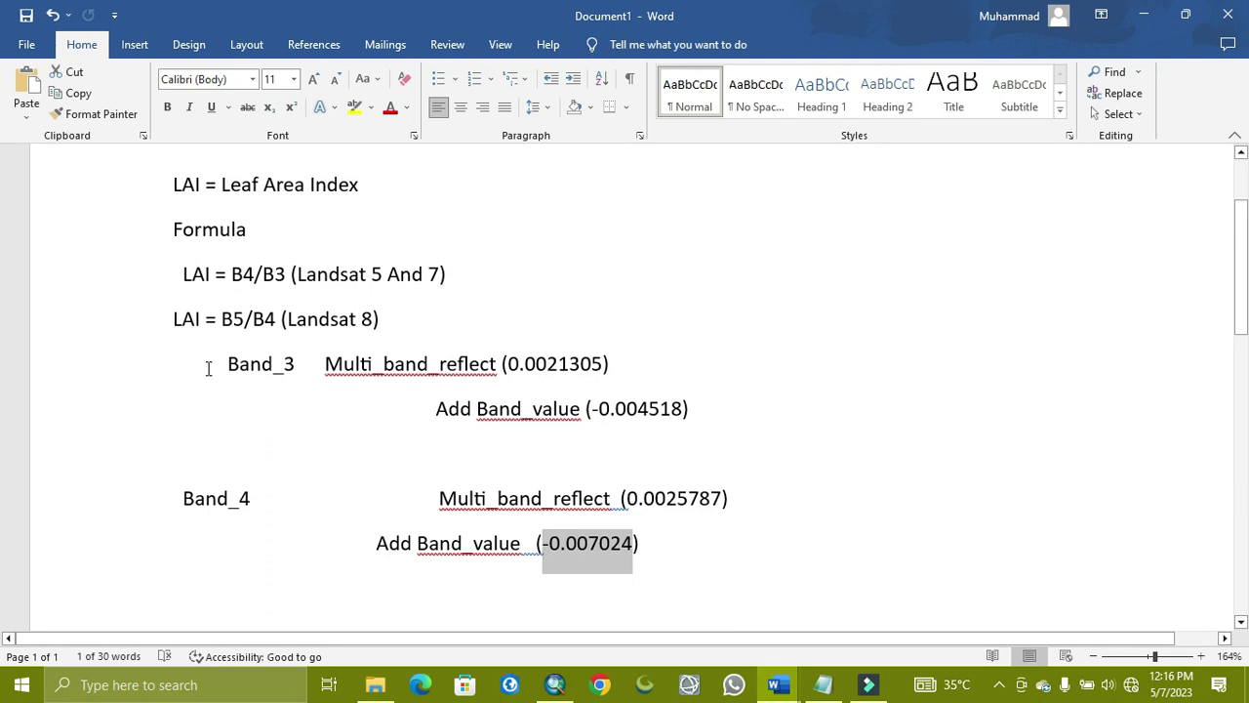
mouse_move(208, 367)
left_mouse_down()
mouse_move(677, 572)
mouse_move(719, 606)
left_mouse_up()
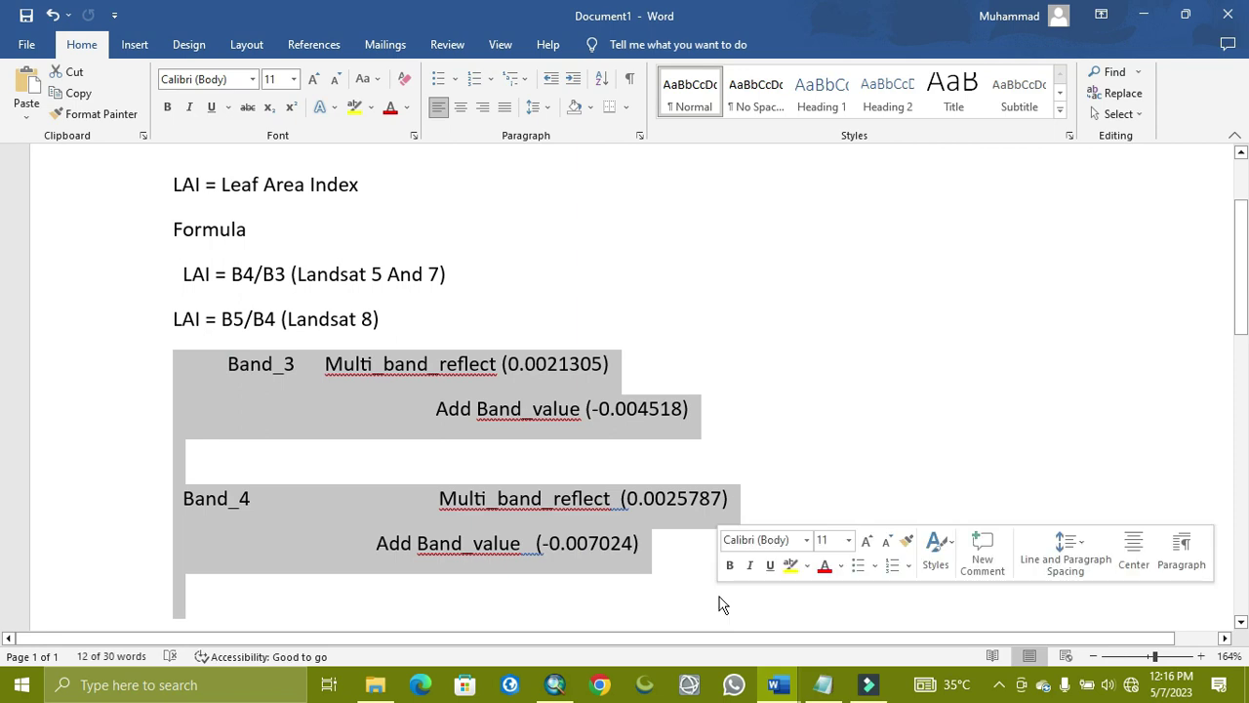
key("Delete")
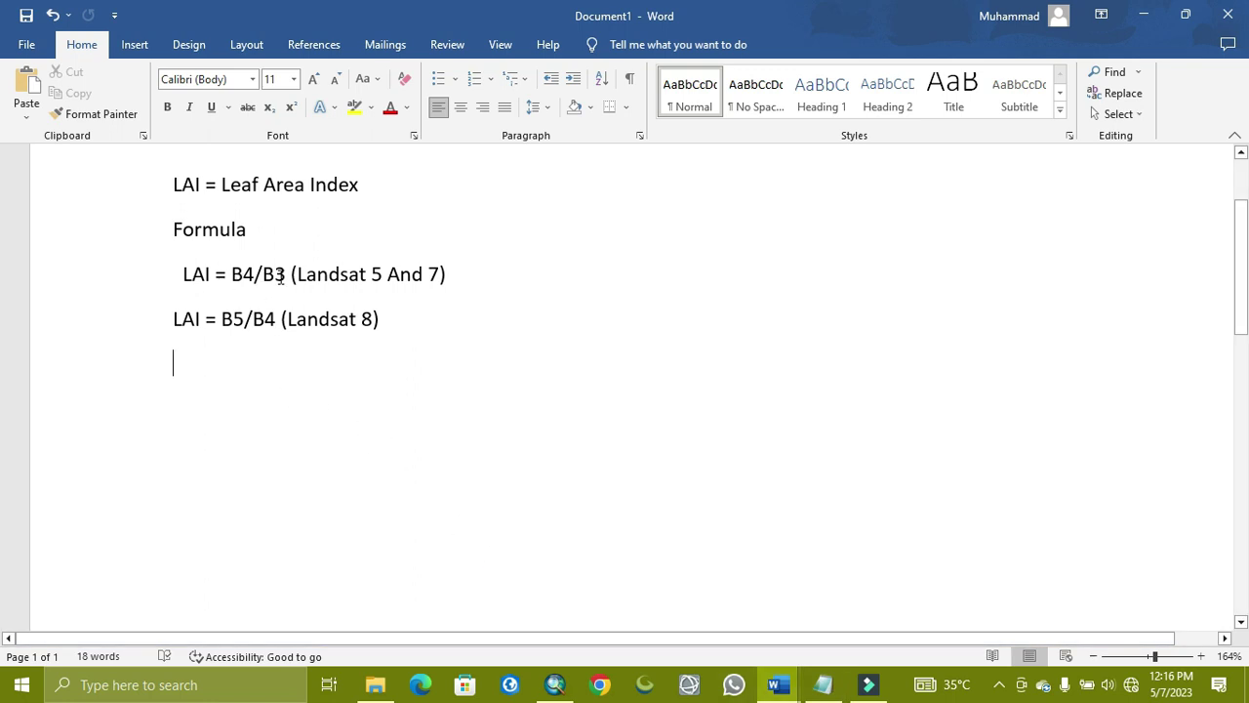
Step: Back in ArcMap, turn off the original Landsat B3 and B4 TIF layers
left_click(1143, 17)
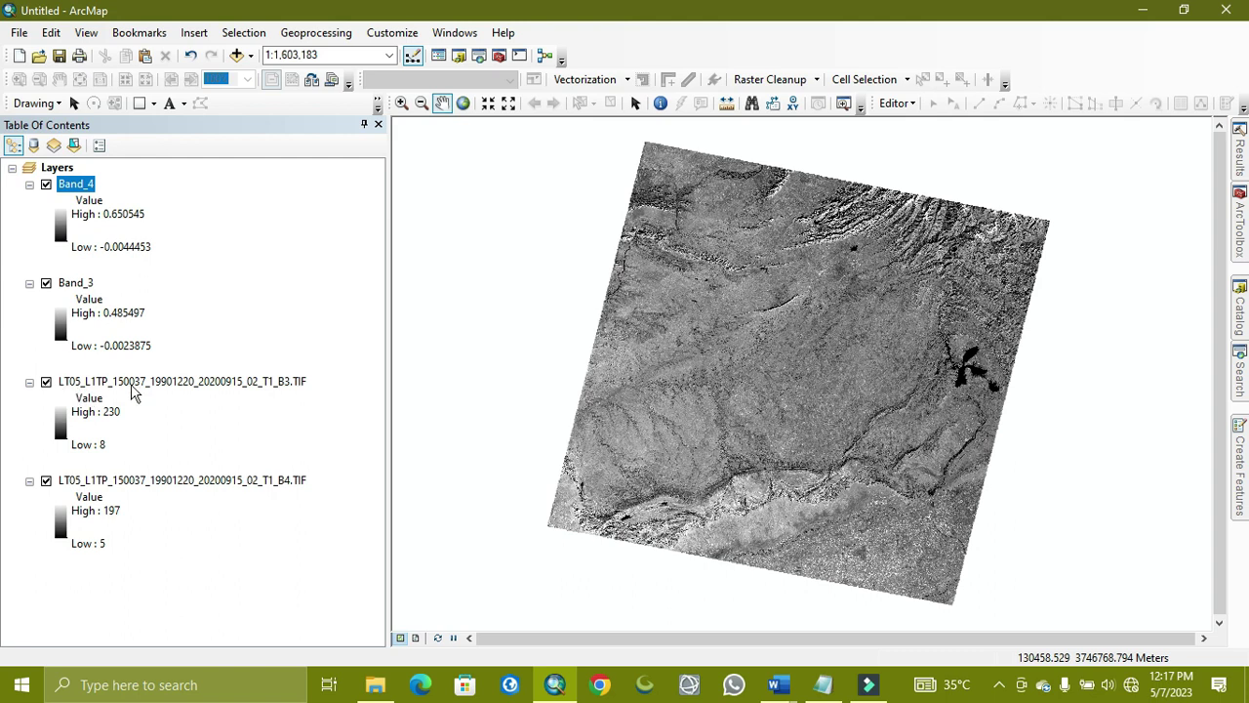
left_click(193, 391)
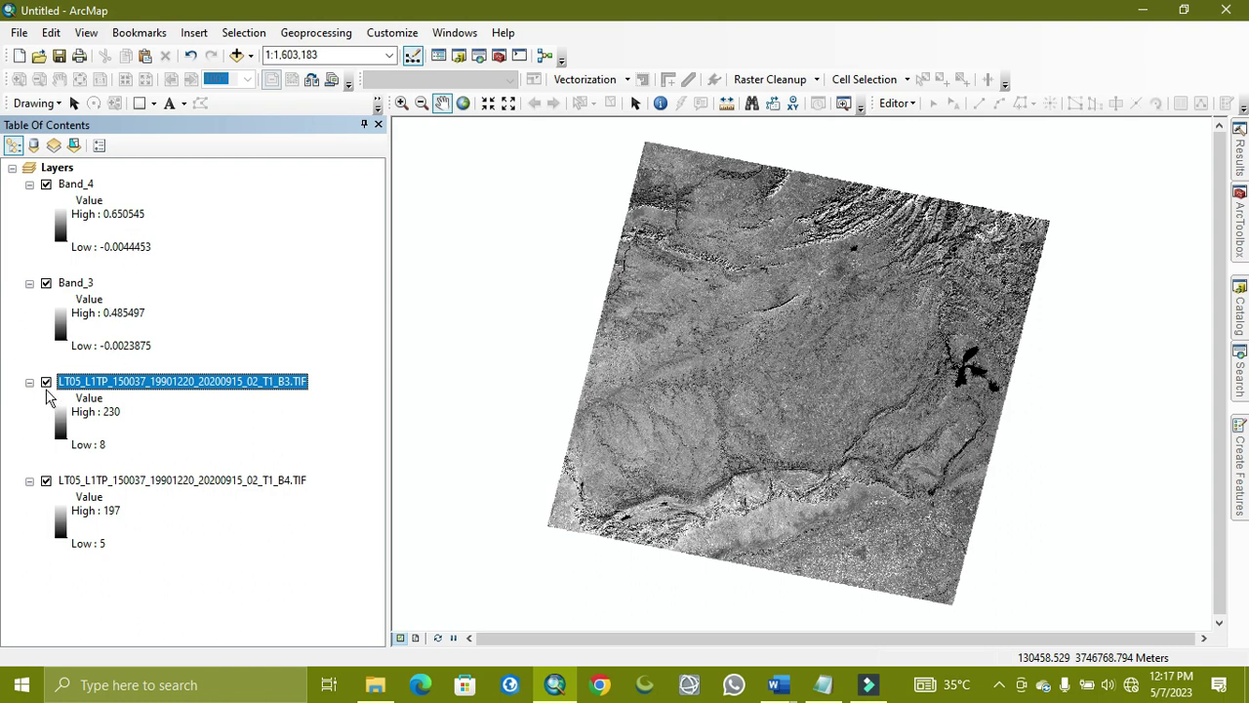
left_click(46, 382)
left_click(46, 481)
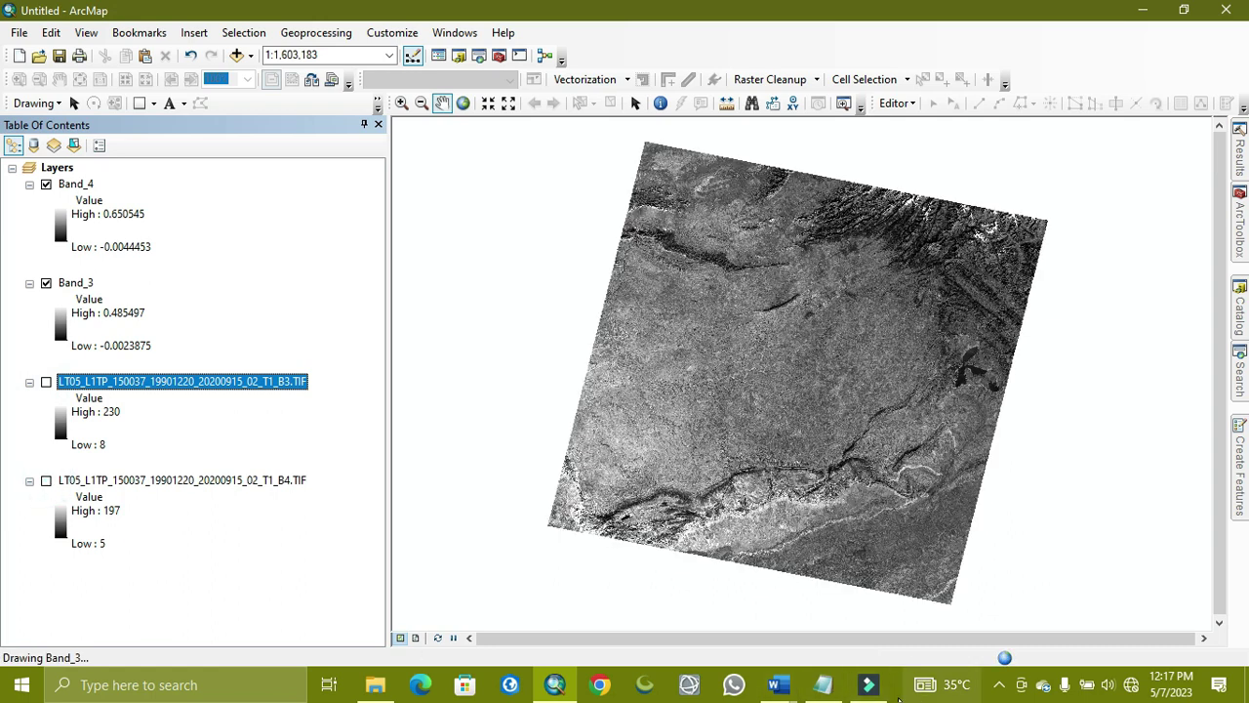
Step: Label the Landsat 5 and 7 ratio formula 'Nir/REd' in the Word notes
mouse_move(778, 686)
left_click(727, 625)
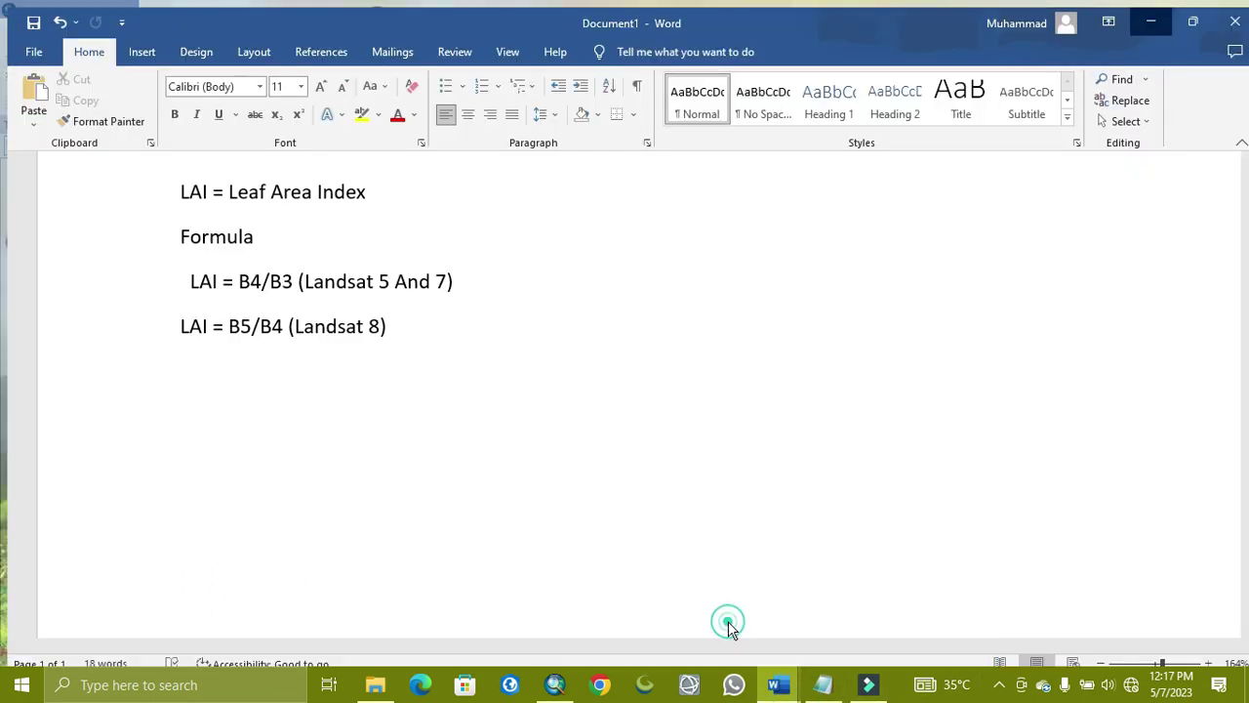
left_click(436, 322)
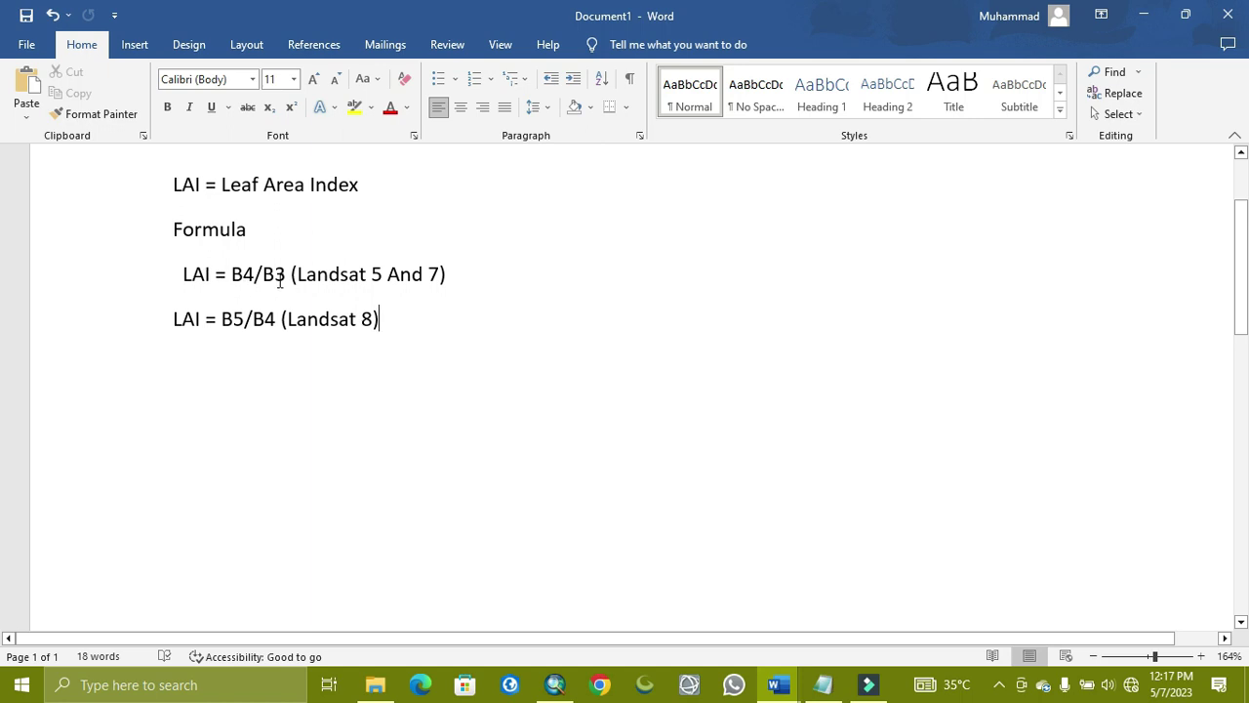
left_click(499, 272)
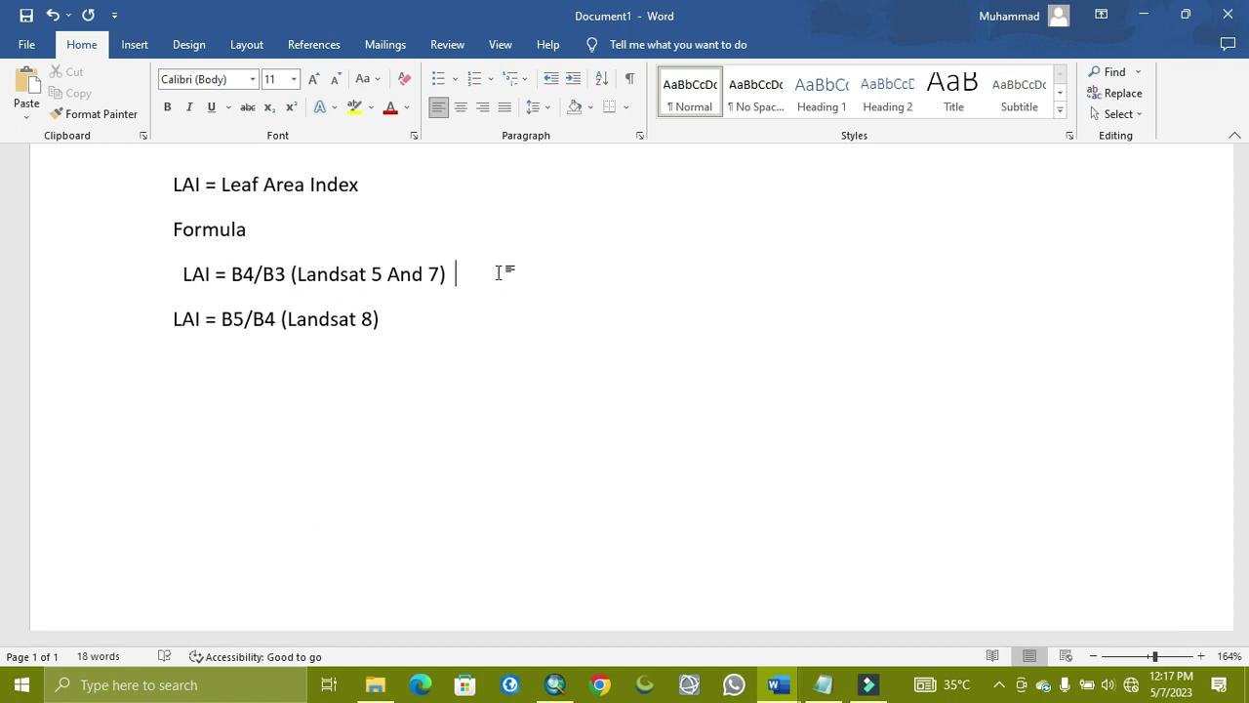
type("Nir/REd")
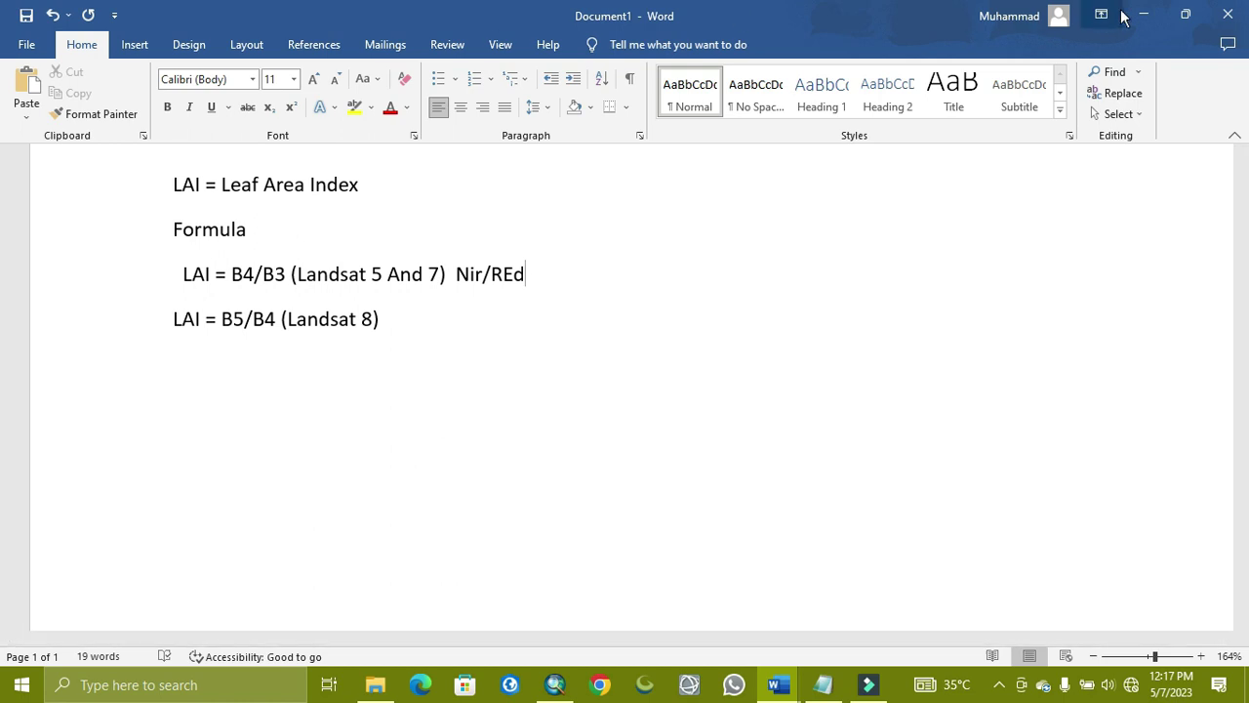
left_click(1146, 14)
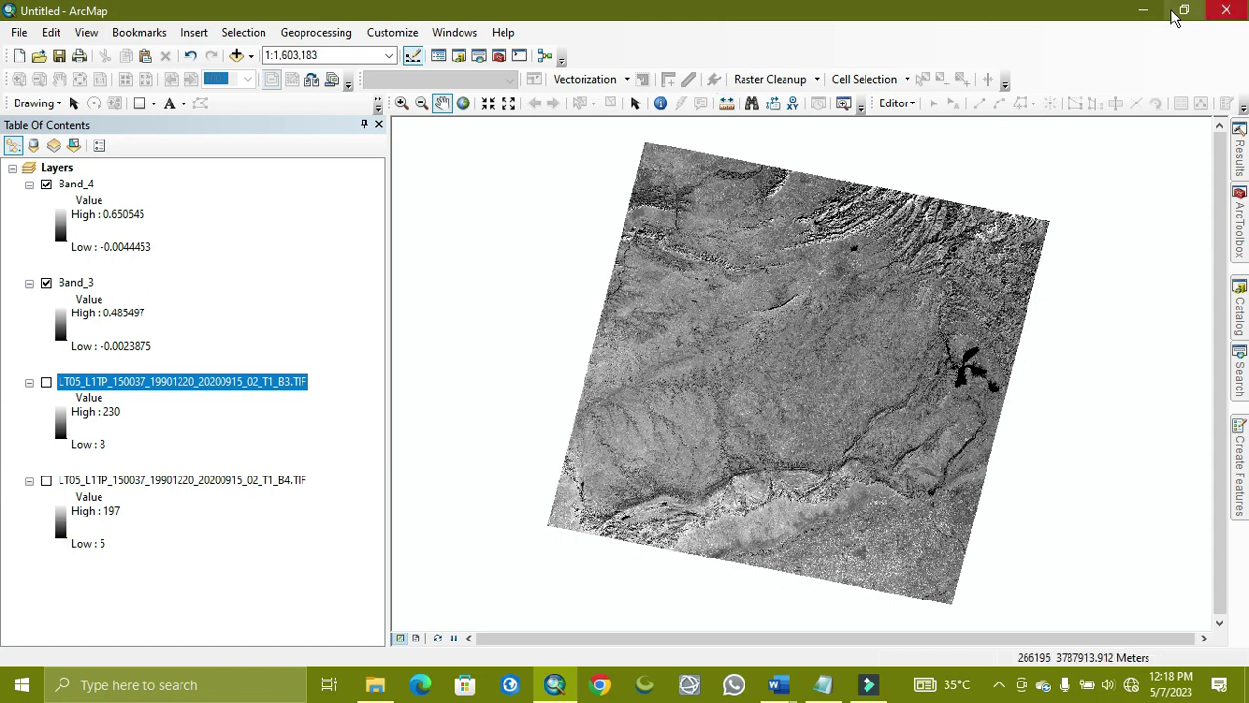
Step: Close the Landsat MTL file in Notepad, recheck the Word notes, and return to ArcMap
left_click(1144, 9)
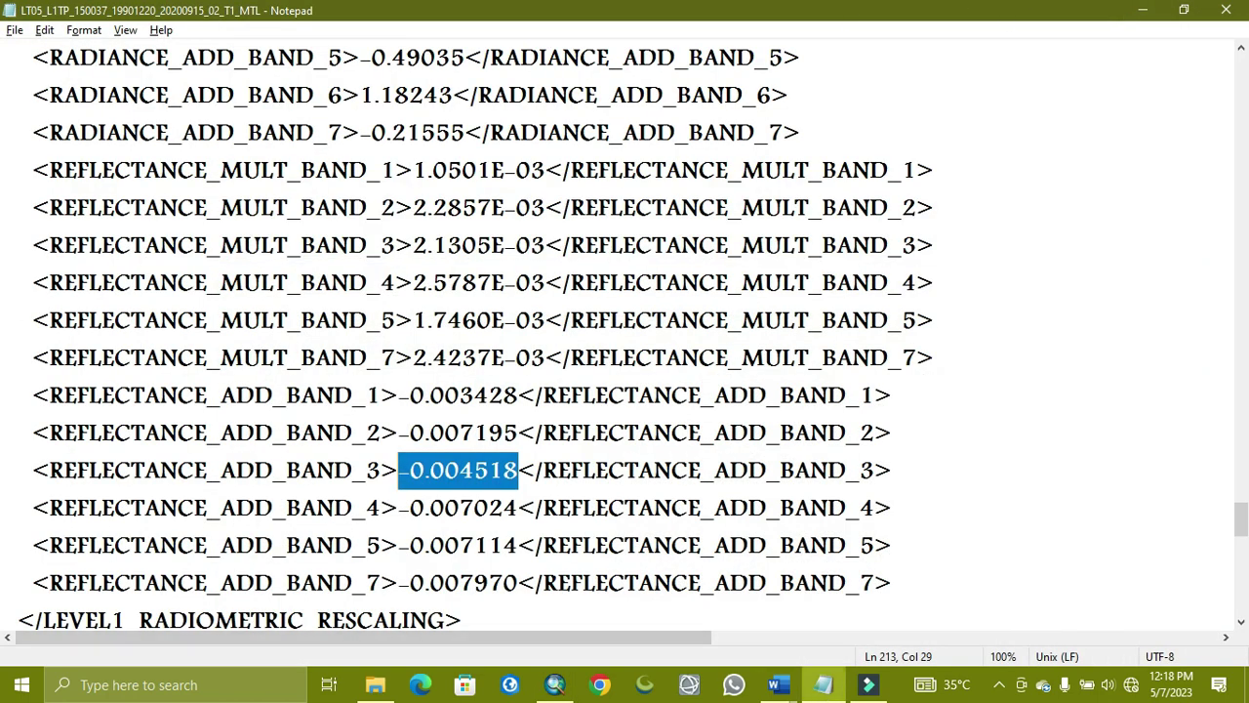
left_click(1226, 10)
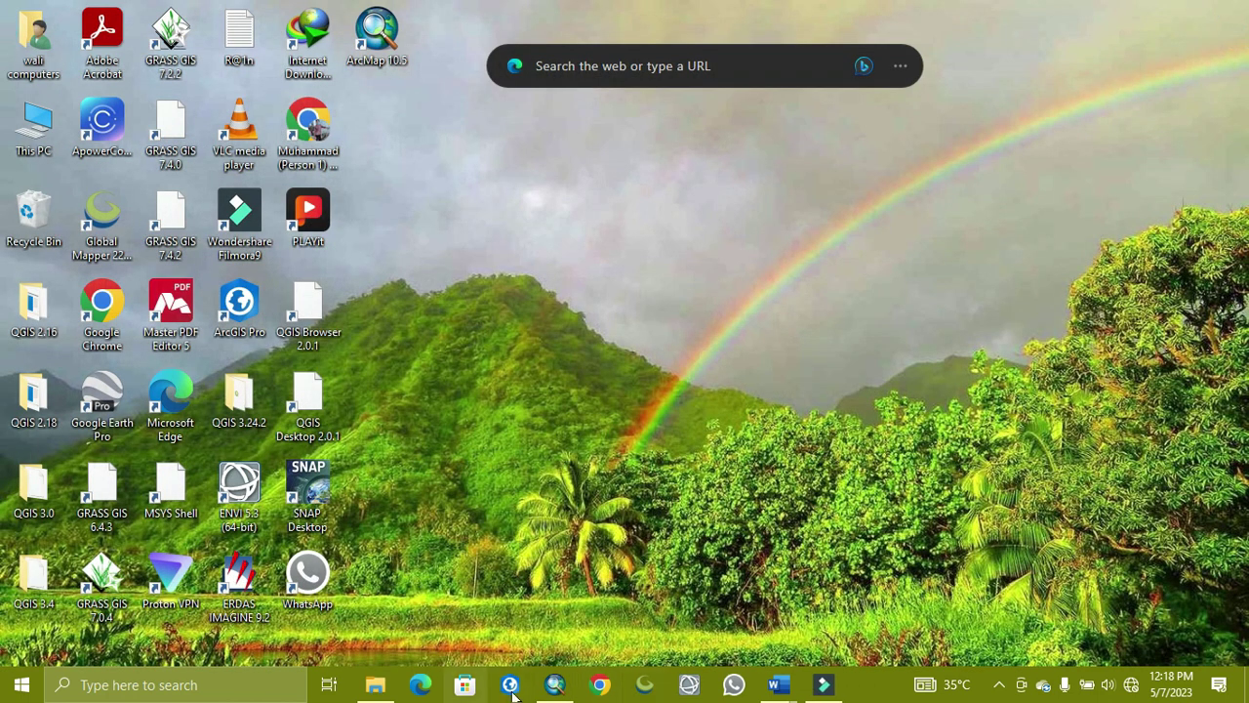
mouse_move(778, 685)
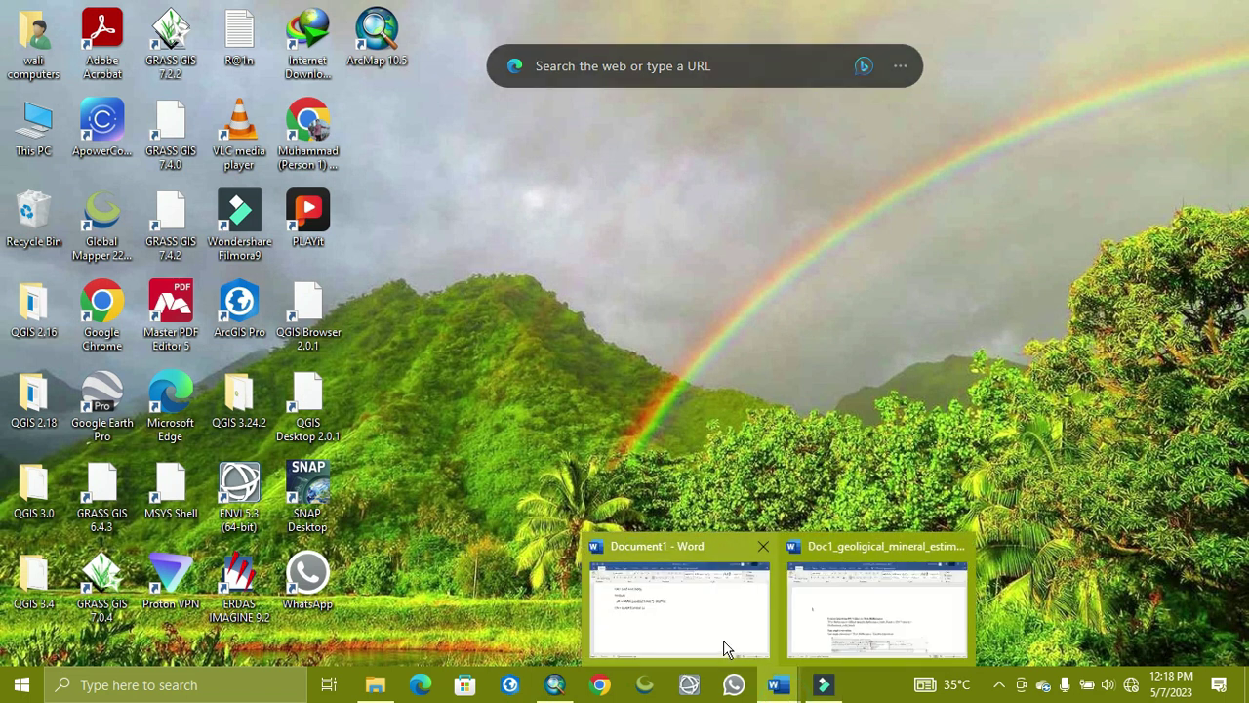
left_click(726, 644)
left_click(480, 325)
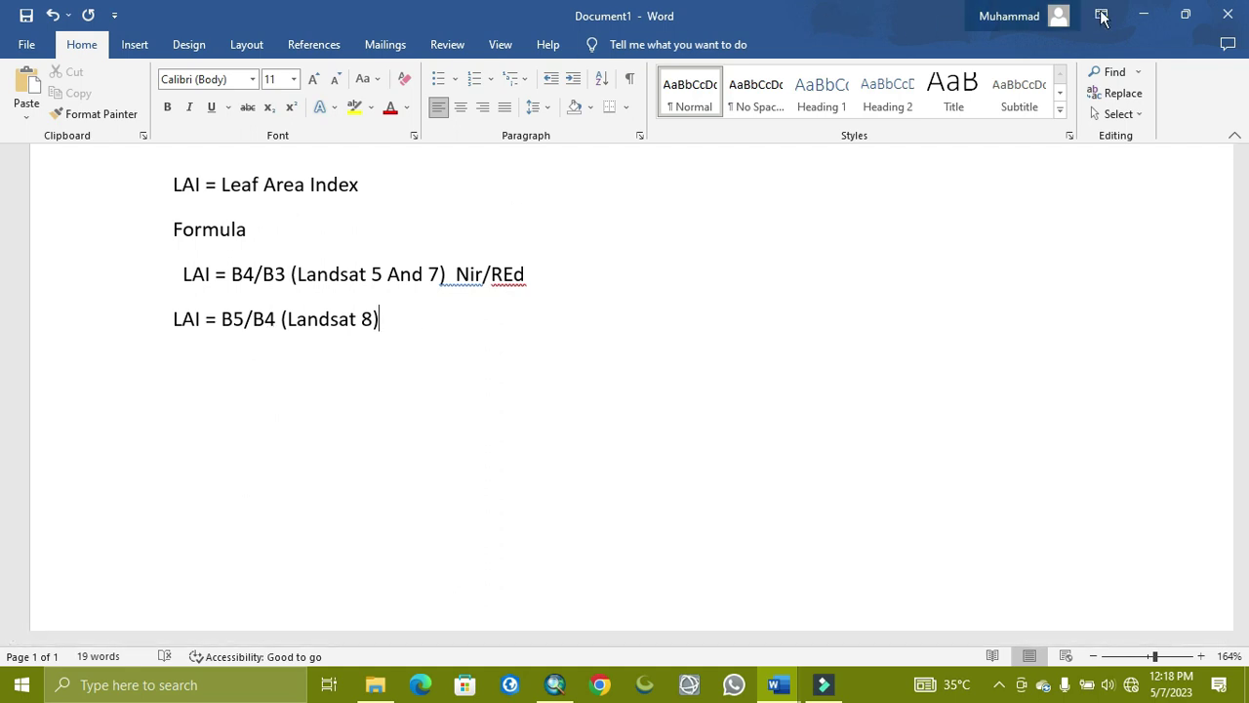
left_click(1143, 15)
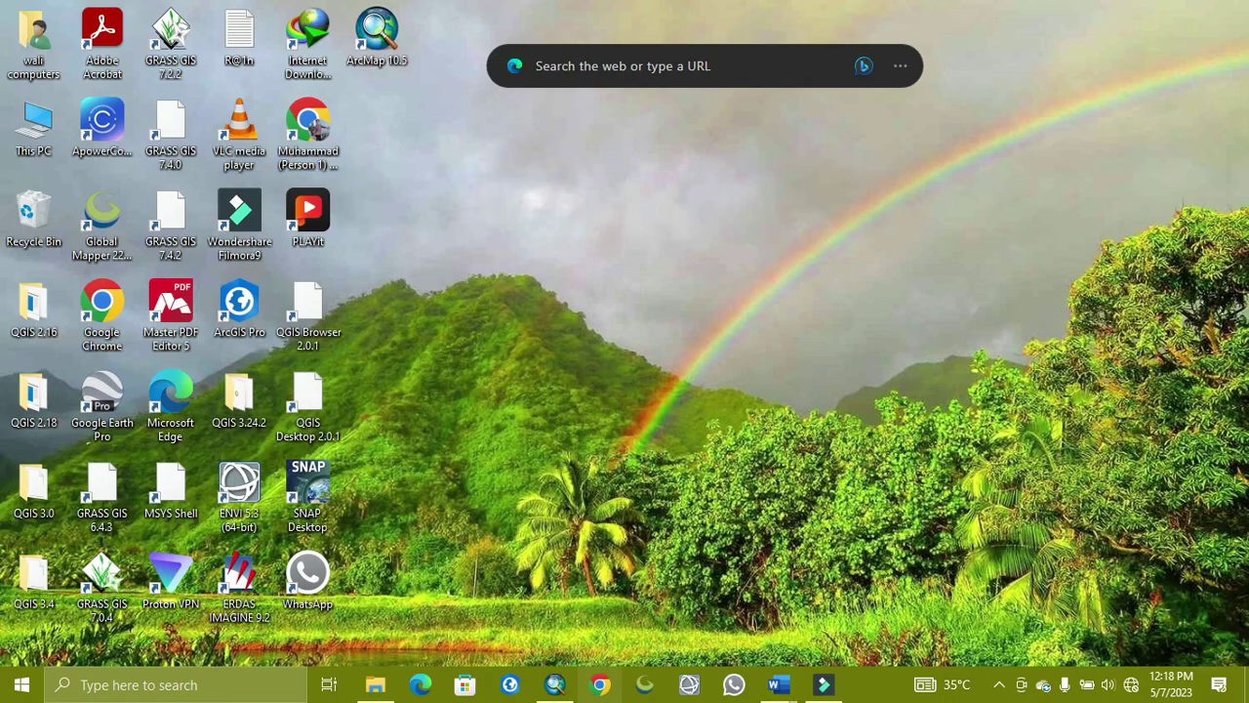
left_click(553, 687)
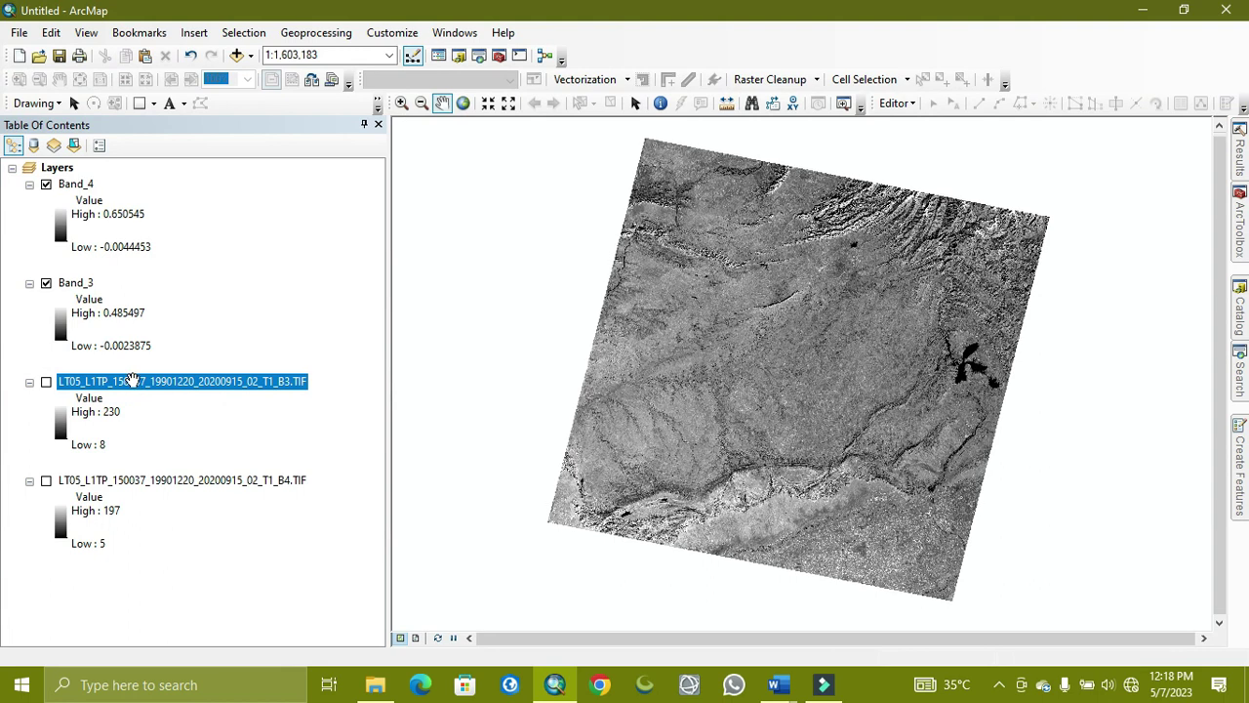
Step: Remove the B3 and B4 TIF layers together, then launch Raster Calculator from search results
left_click(162, 384)
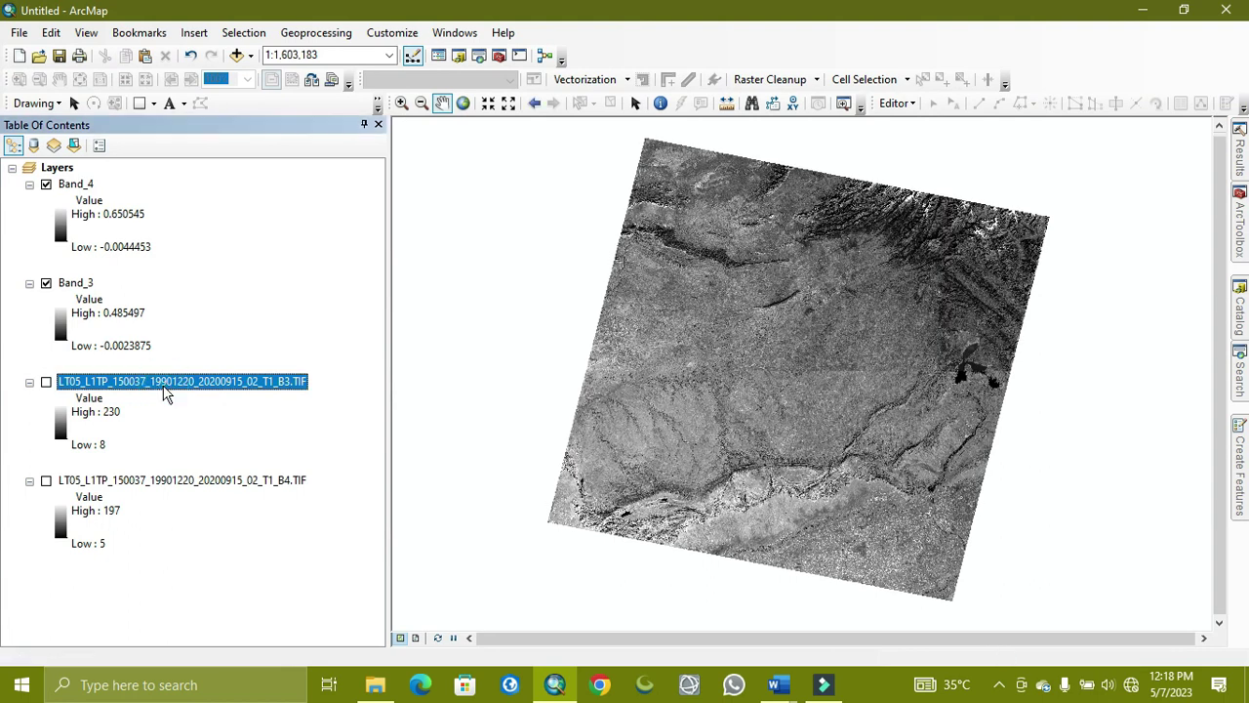
key("shift+Down")
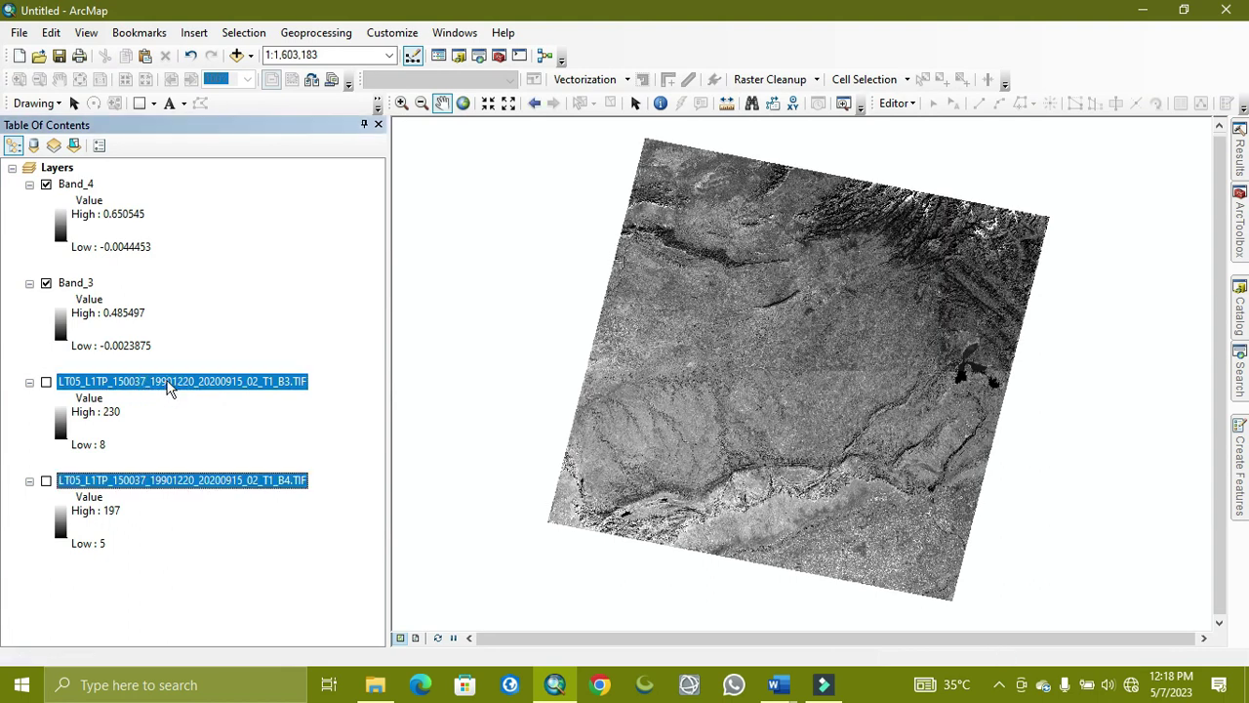
right_click(168, 389)
left_click(209, 410)
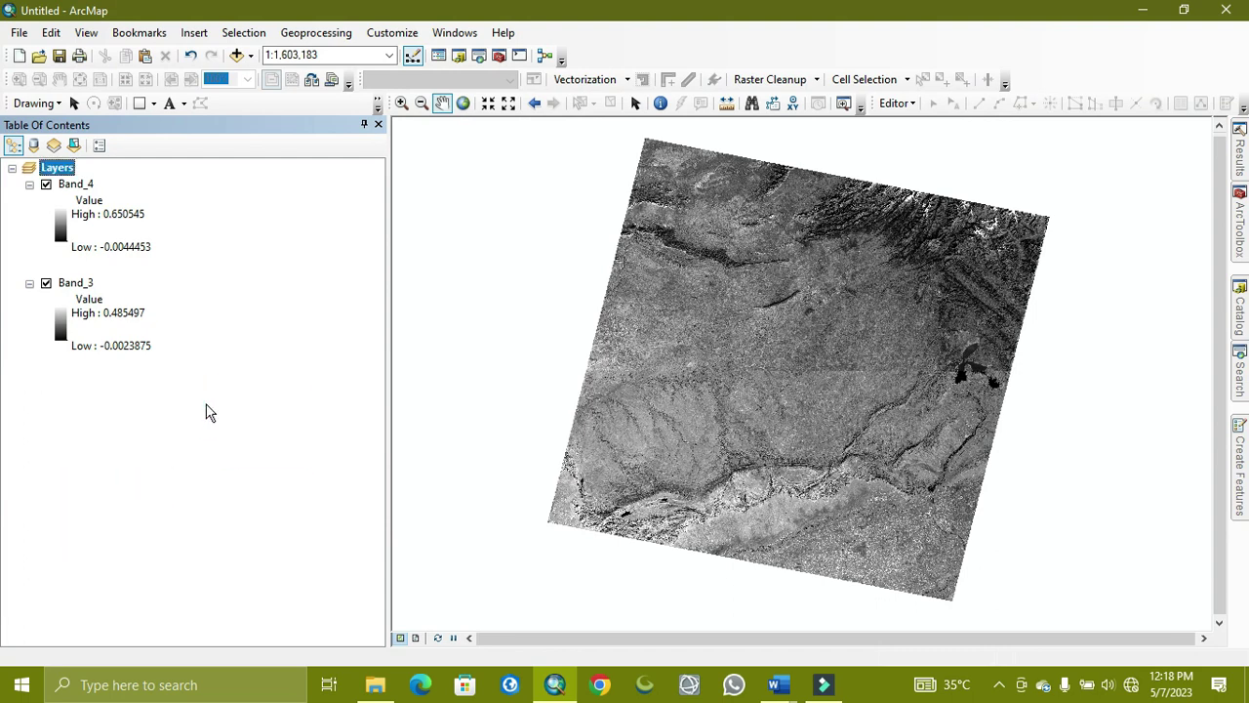
left_click(1239, 369)
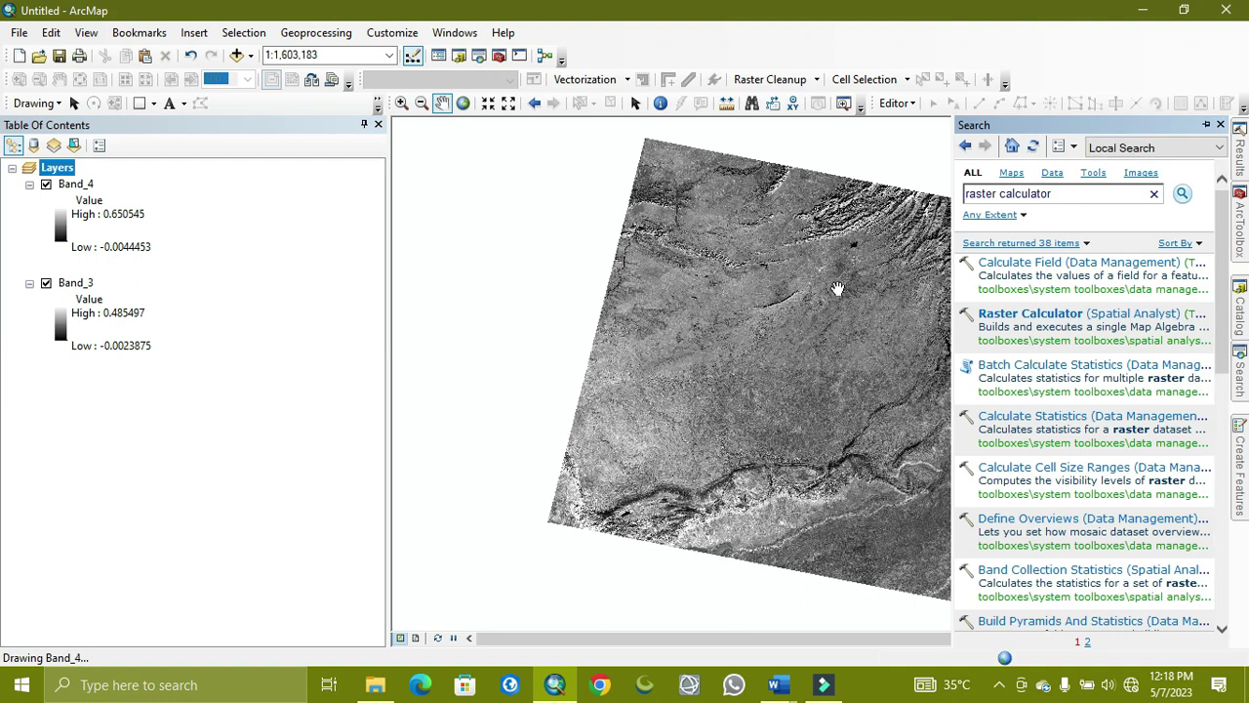
left_click(998, 323)
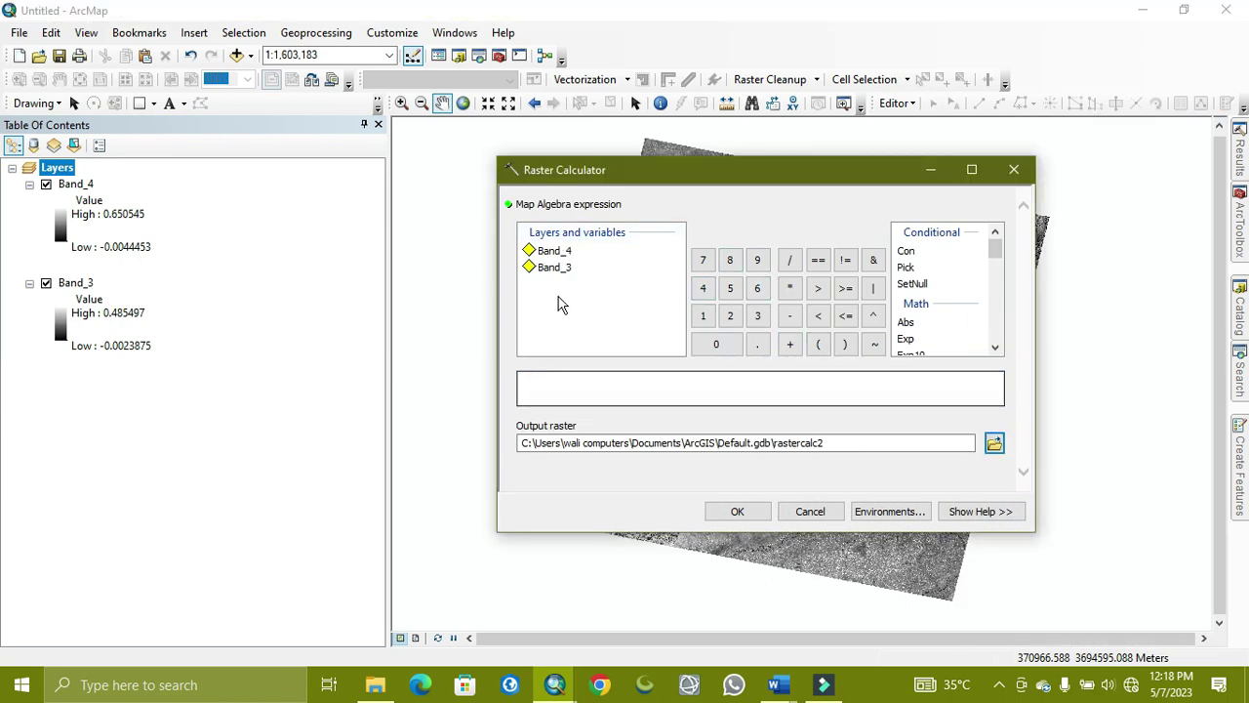
mouse_move(778, 685)
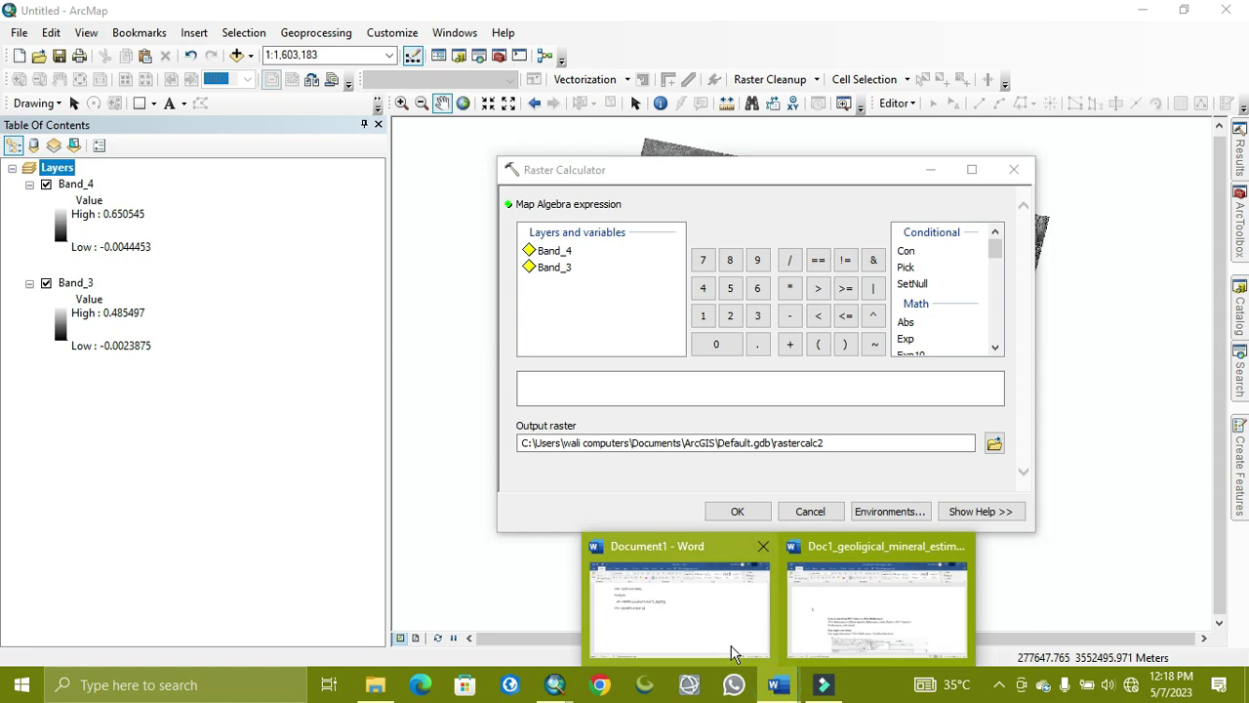
Step: Build the Raster Calculator expression "Band_4" / "Band_3" after checking the LAI notes
left_click(713, 629)
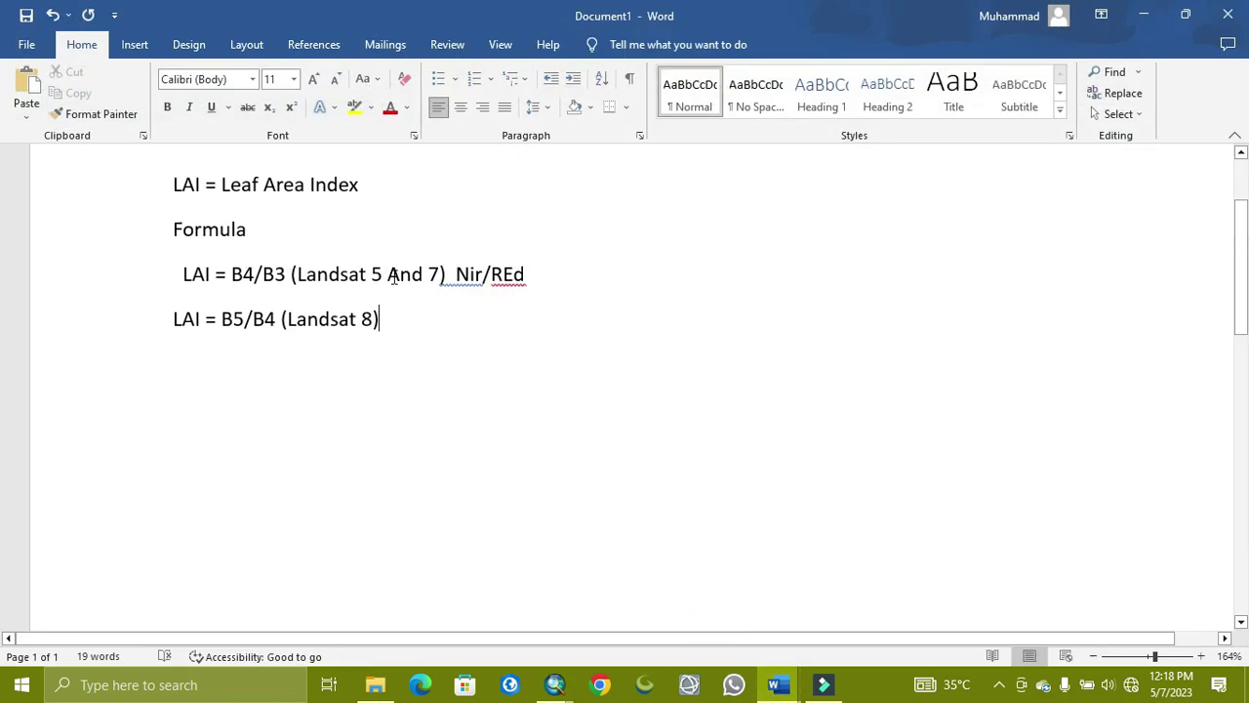
left_click(1144, 14)
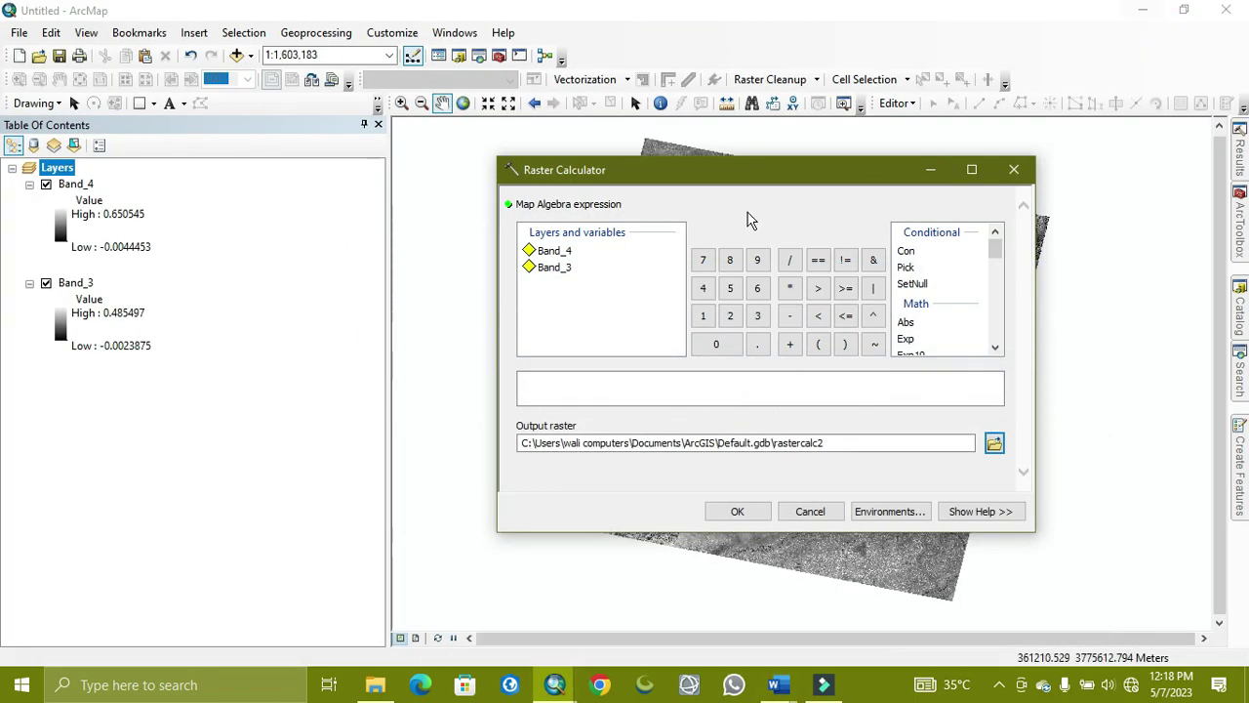
double_click(554, 251)
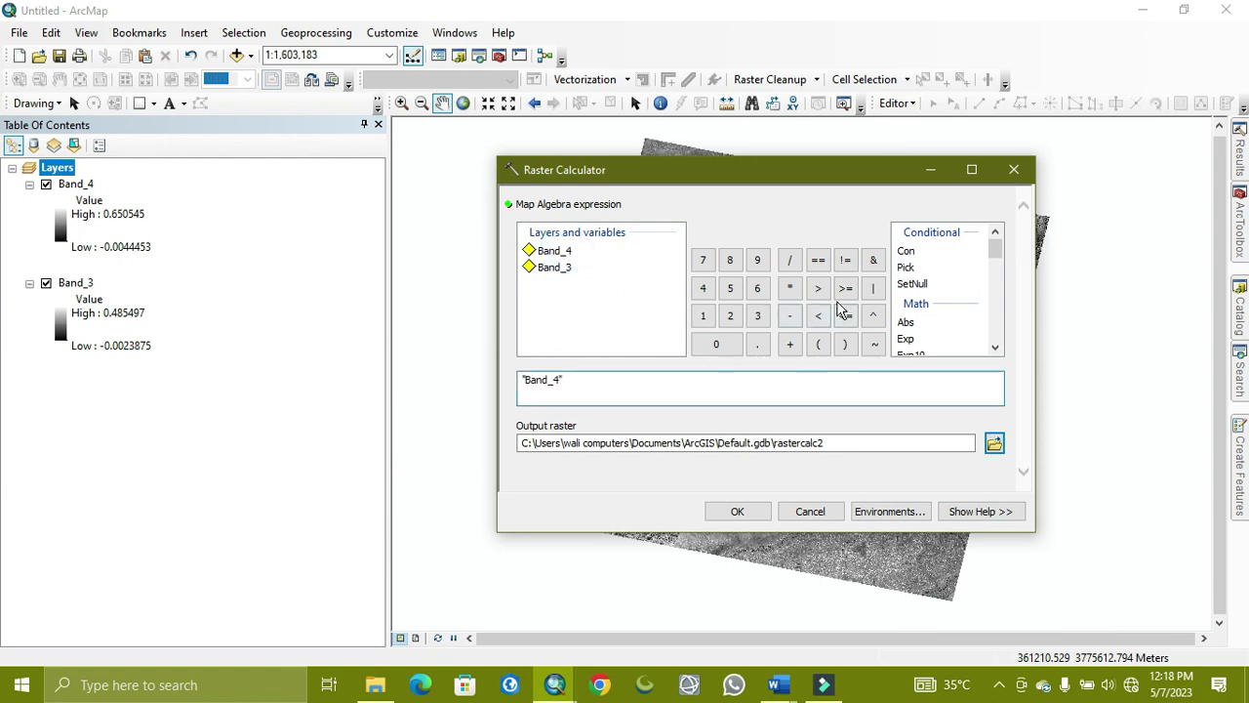
left_click(789, 259)
double_click(555, 268)
Step: Save the output as LAI_study_area in TOA_Bands.gdb and run the calculation
left_click(995, 444)
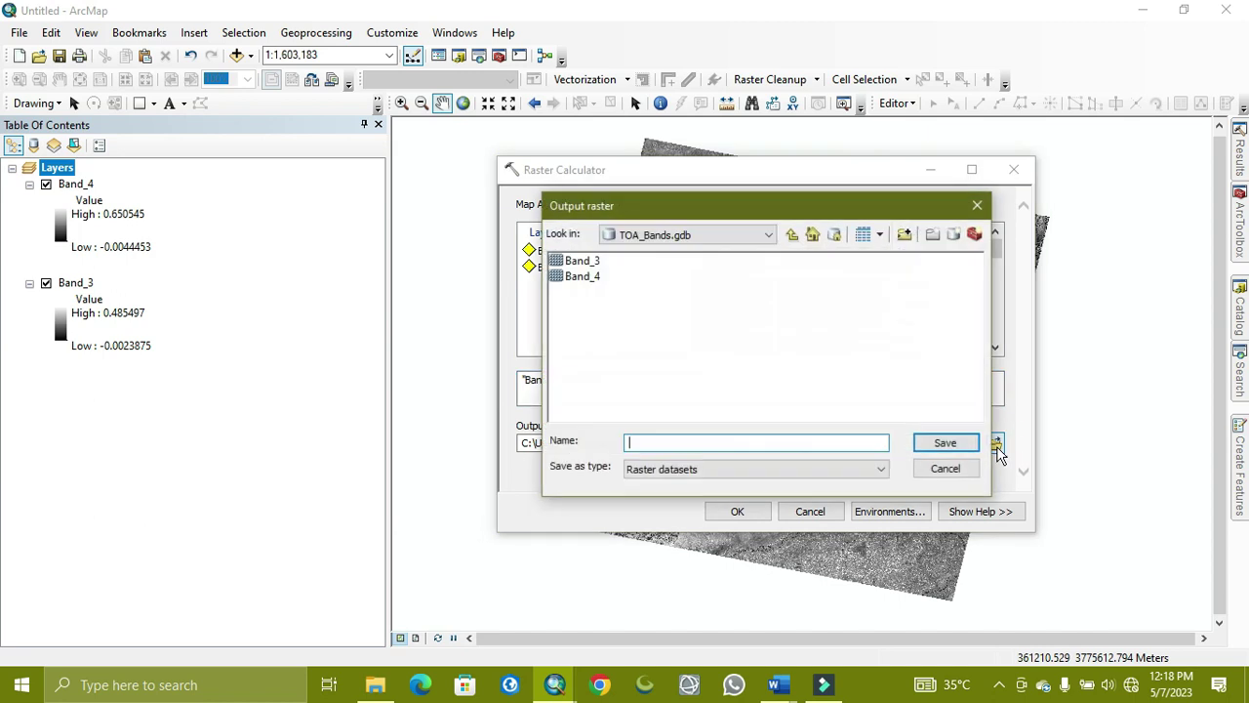
left_click(679, 443)
type("LAI_study_area")
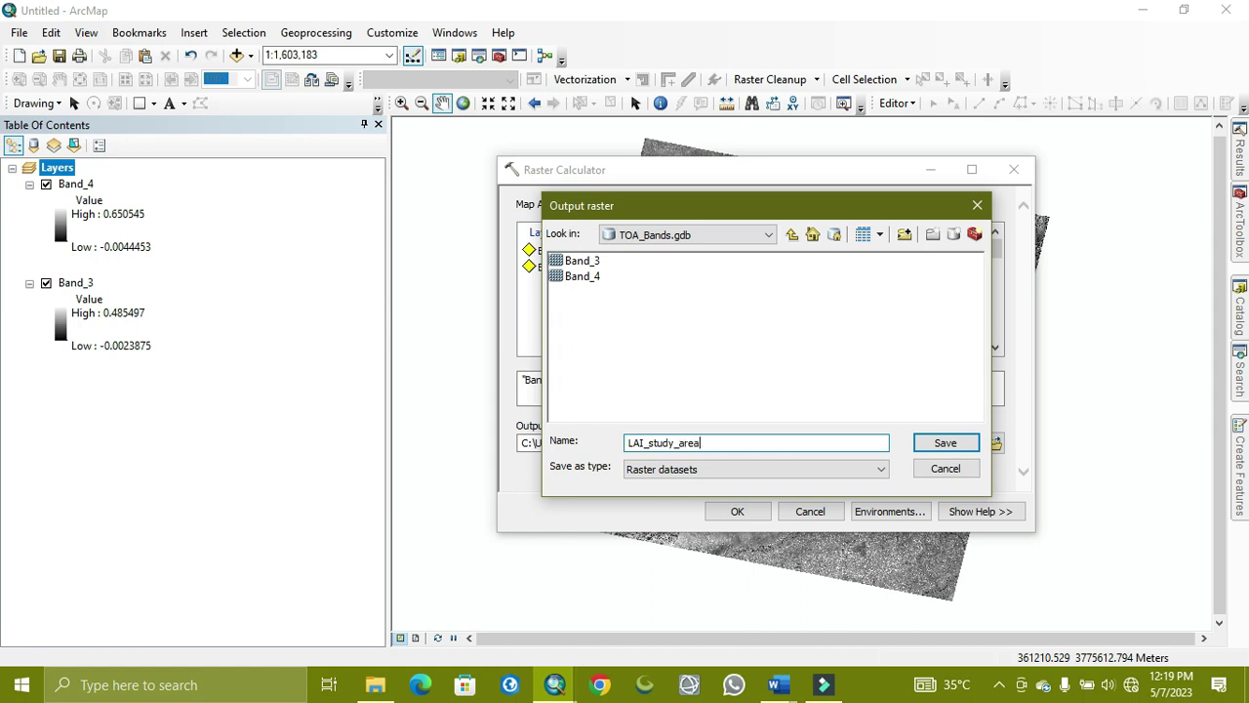
left_click(945, 442)
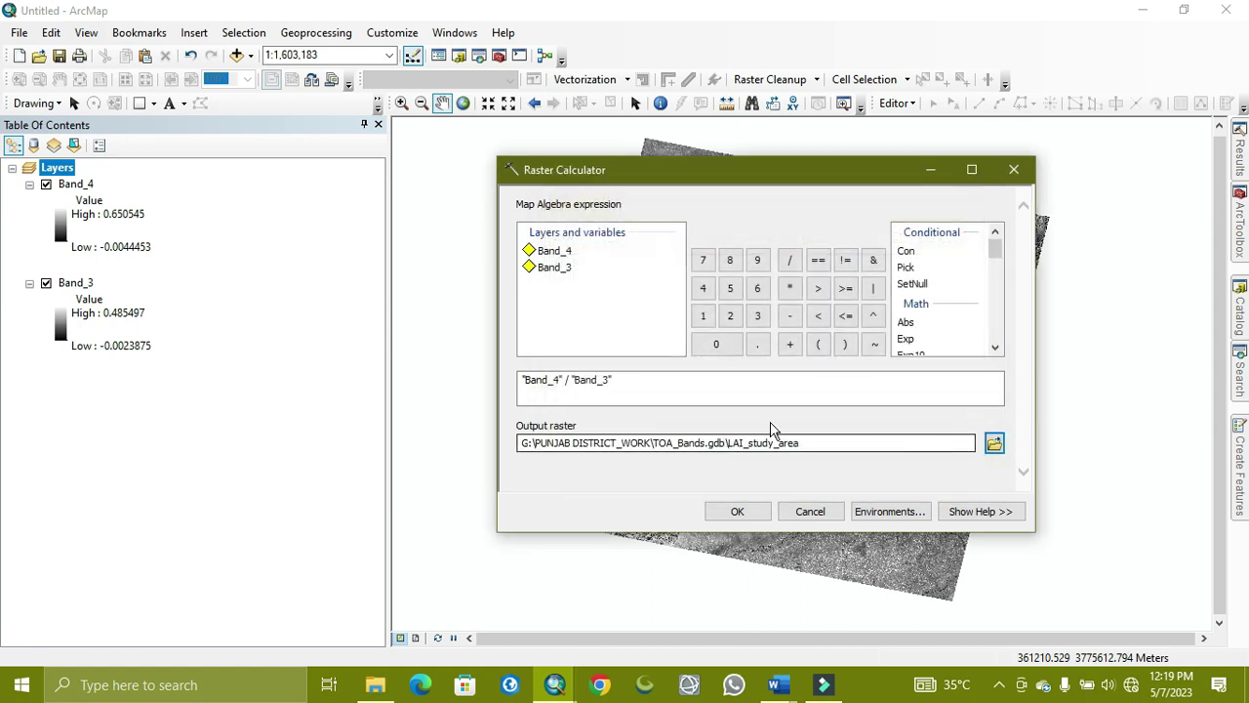
left_click(739, 512)
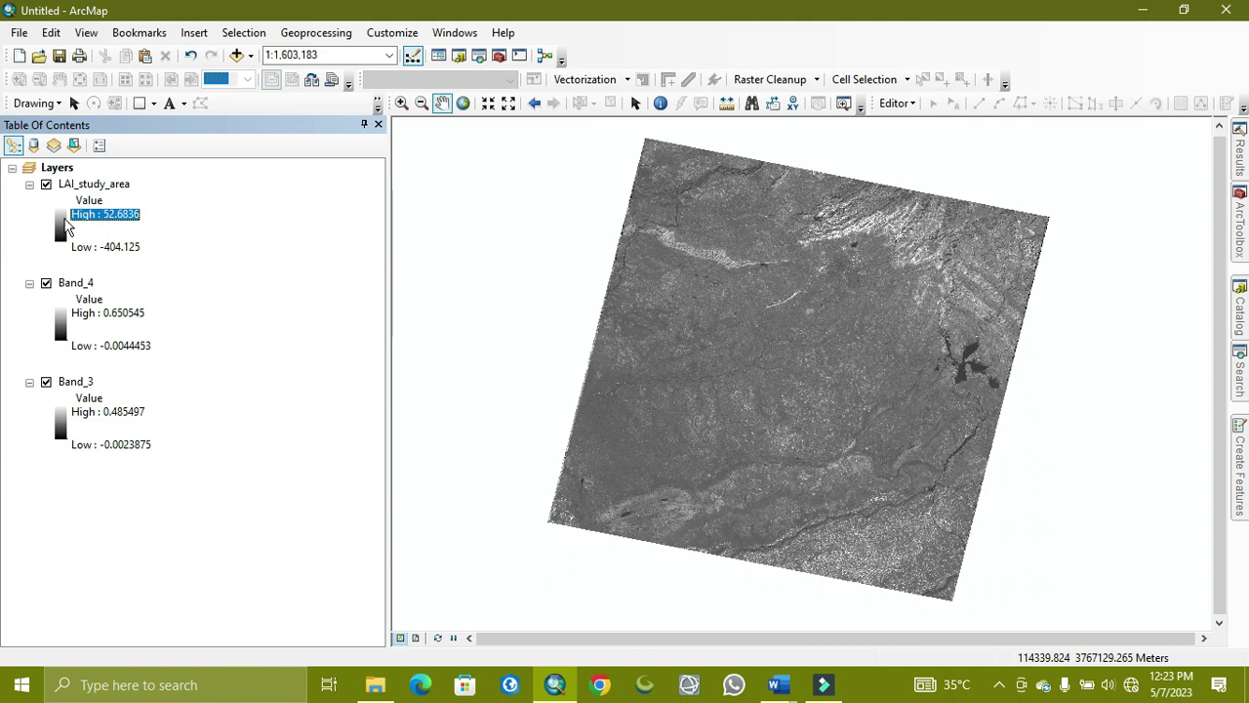
Step: Change the LAI_study_area symbology stretch type to Standard Deviations
left_click(100, 184)
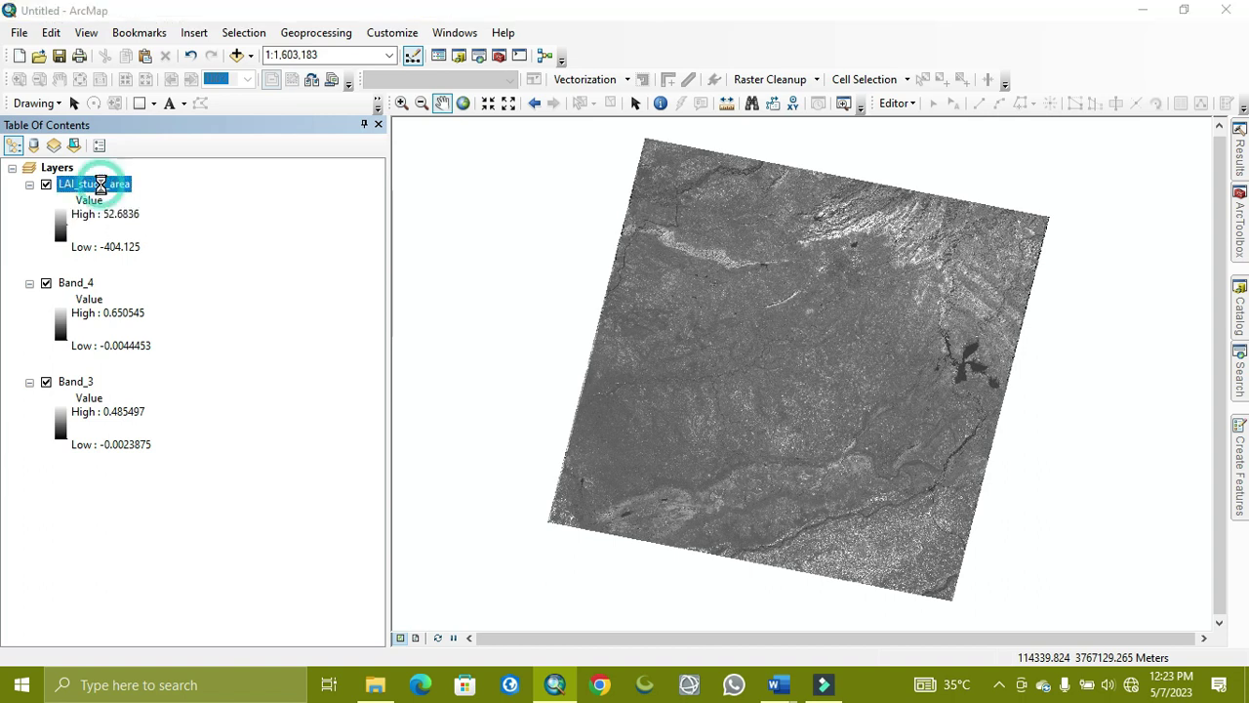
left_click(100, 183)
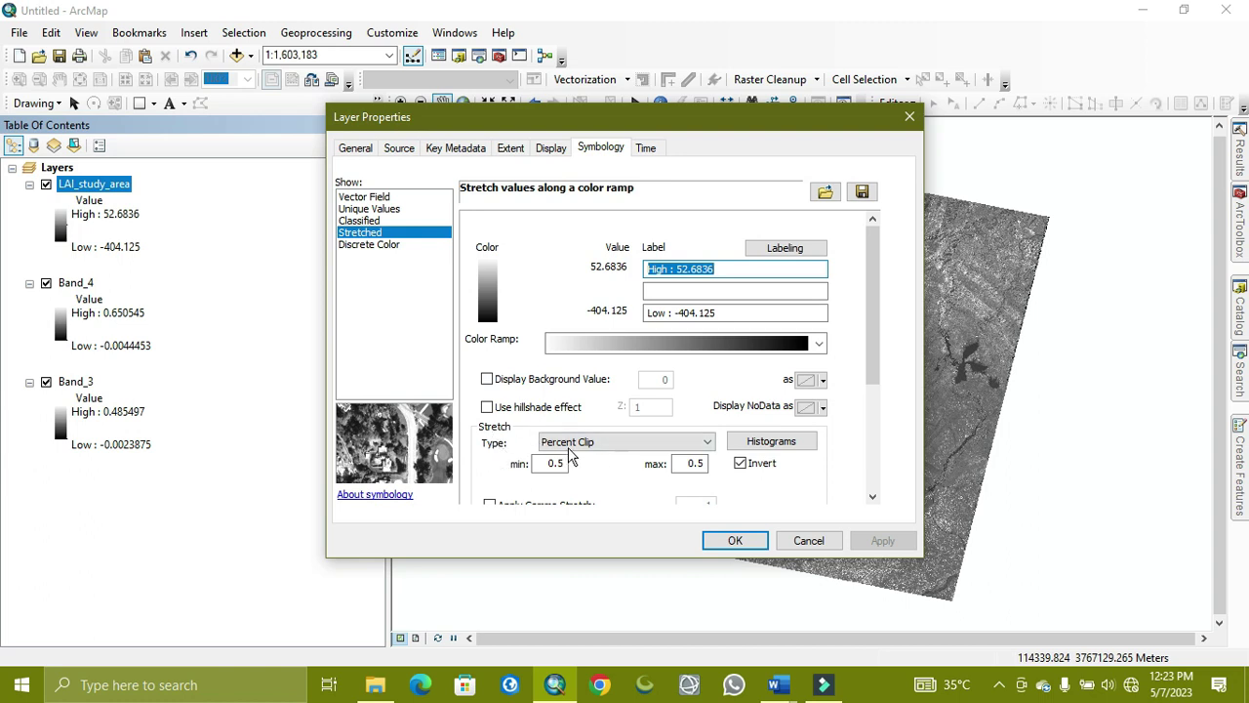
left_click(625, 444)
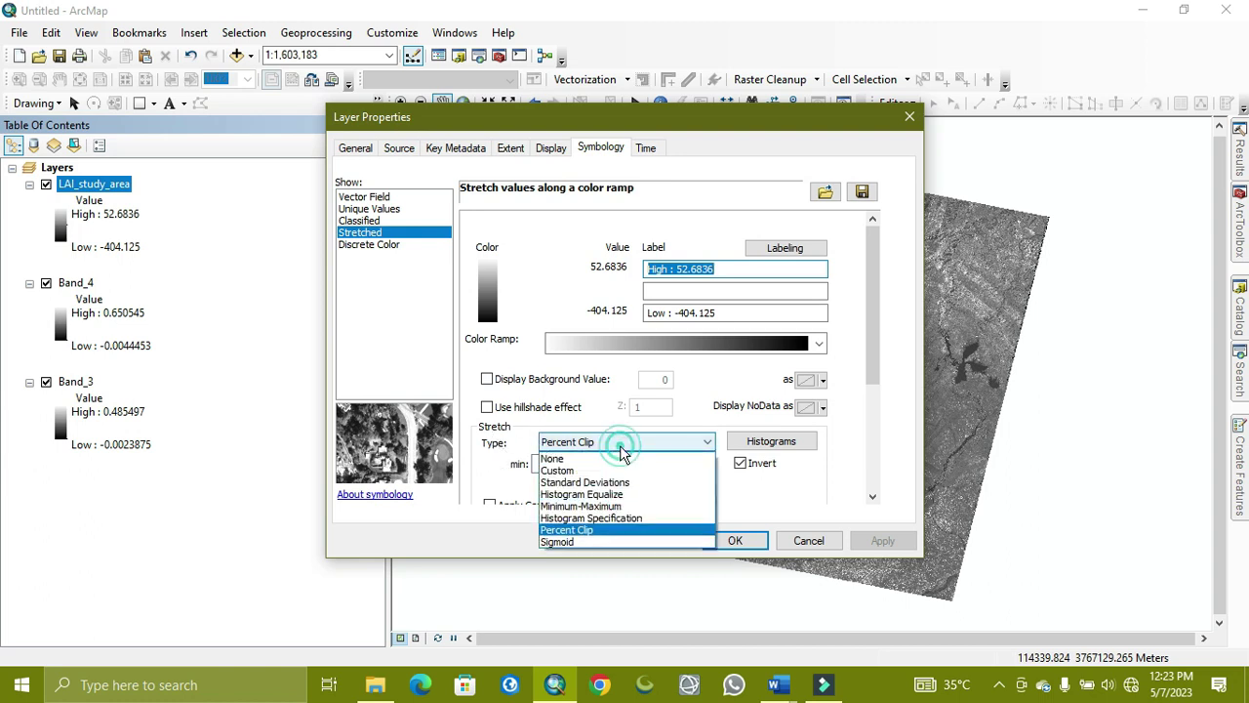
left_click(580, 482)
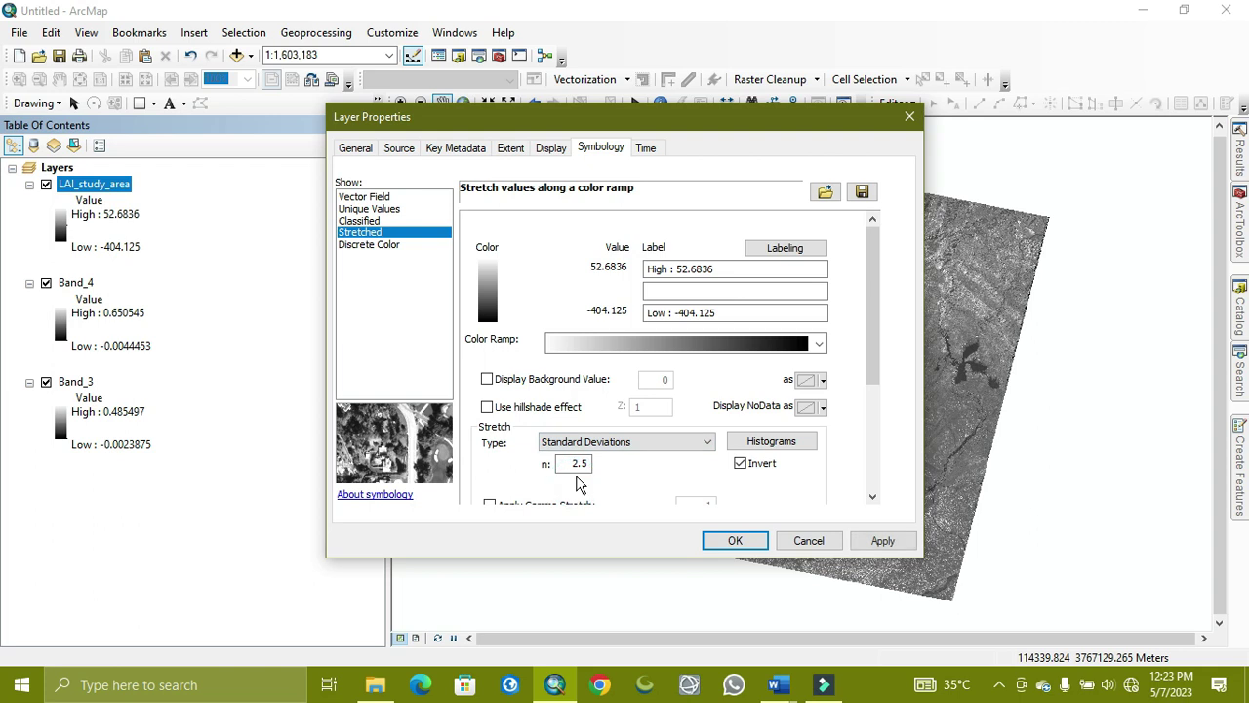
left_click(726, 539)
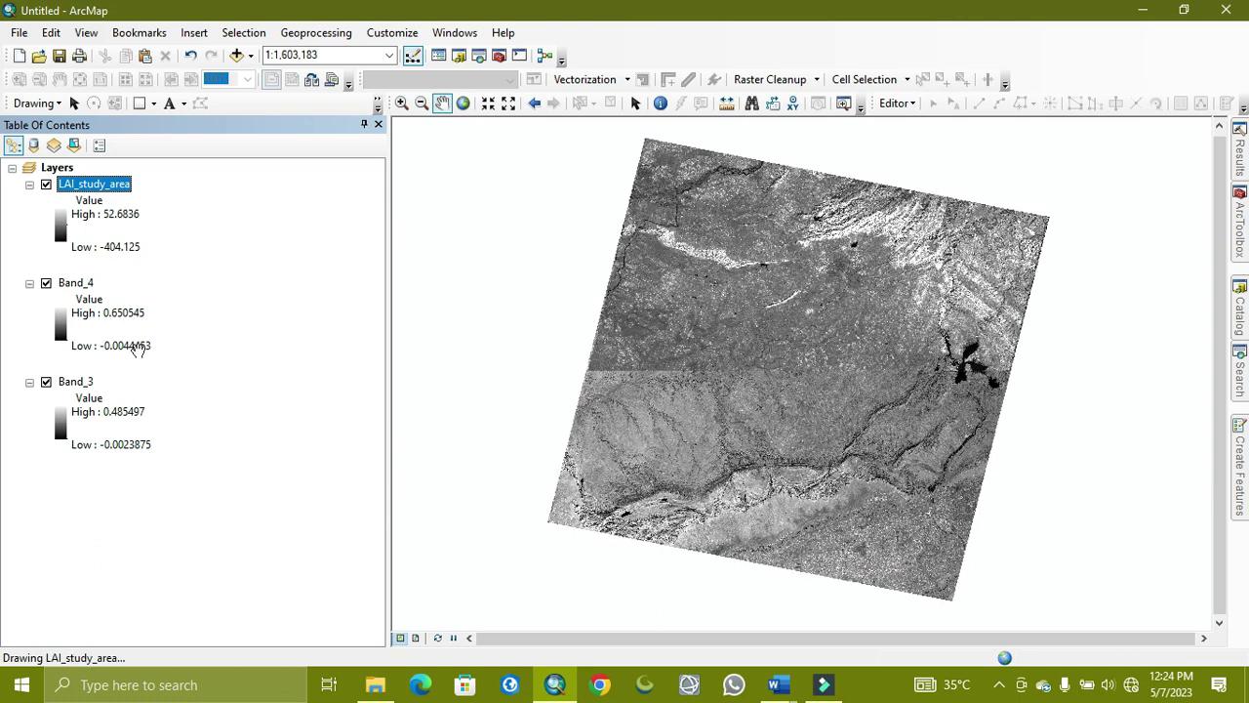
Step: Apply the blue-to-green colour ramp to the LAI_study_area layer
right_click(58, 229)
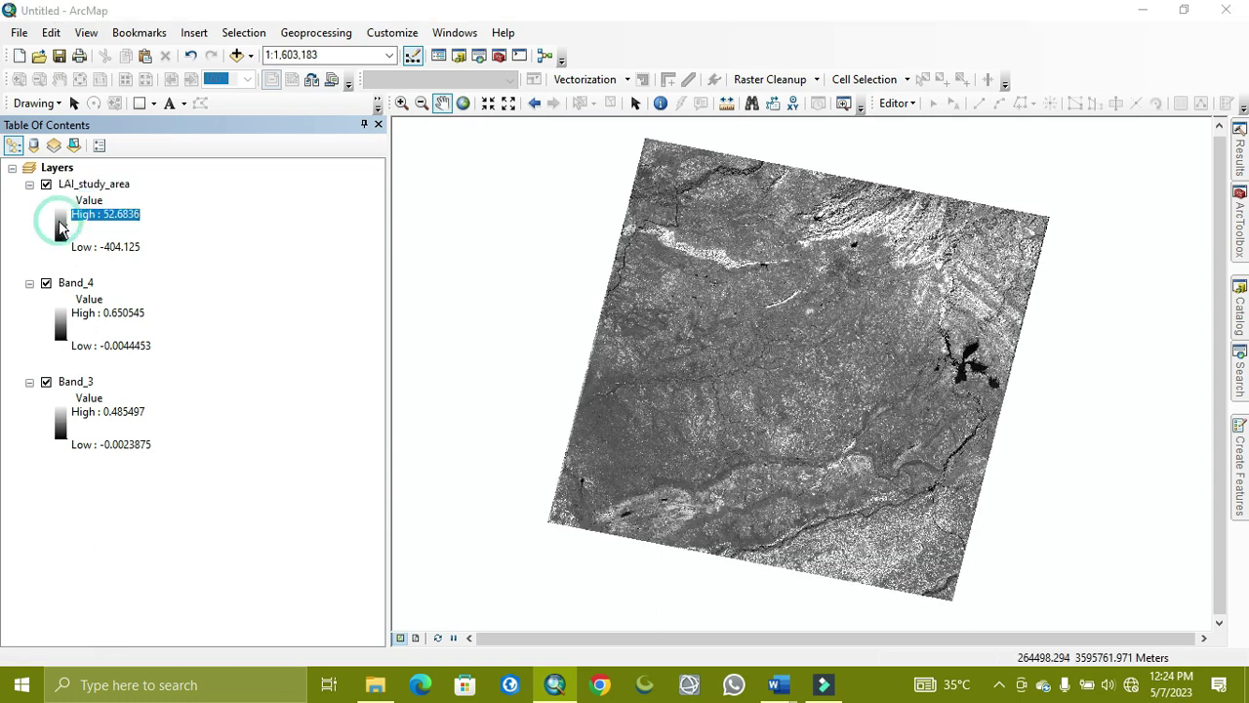
left_click(127, 234)
left_click(215, 279)
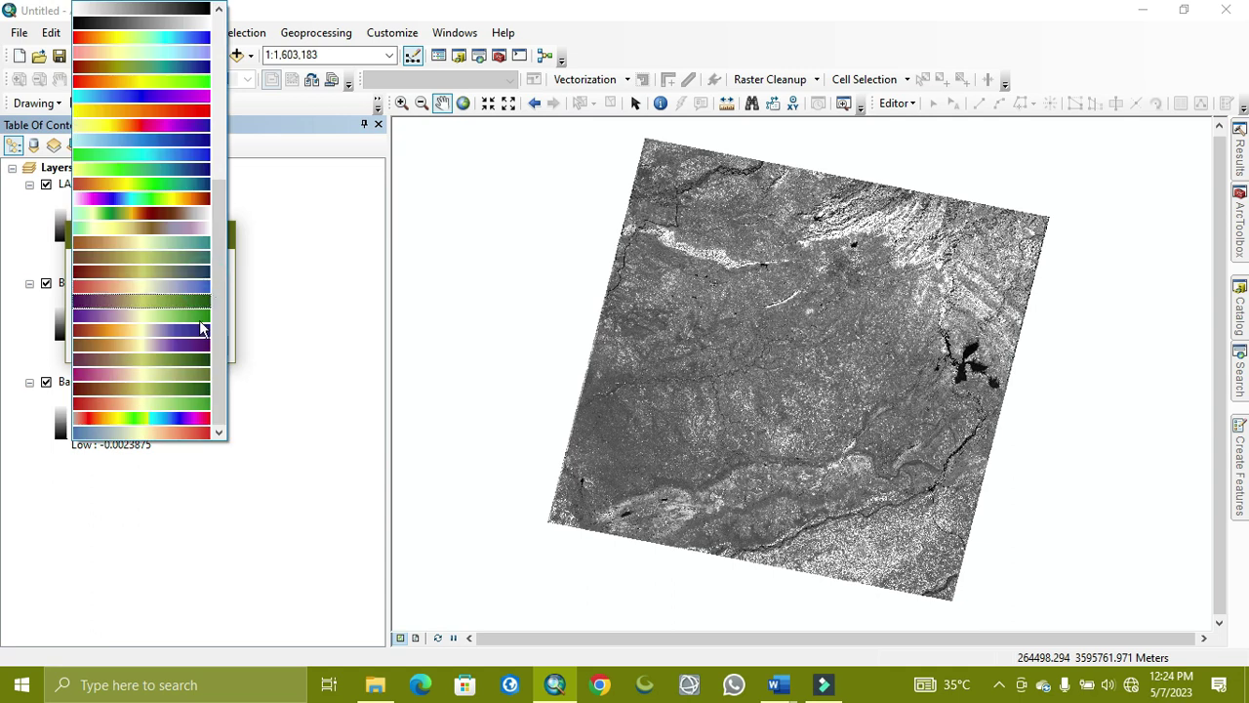
left_click(173, 162)
left_click(111, 351)
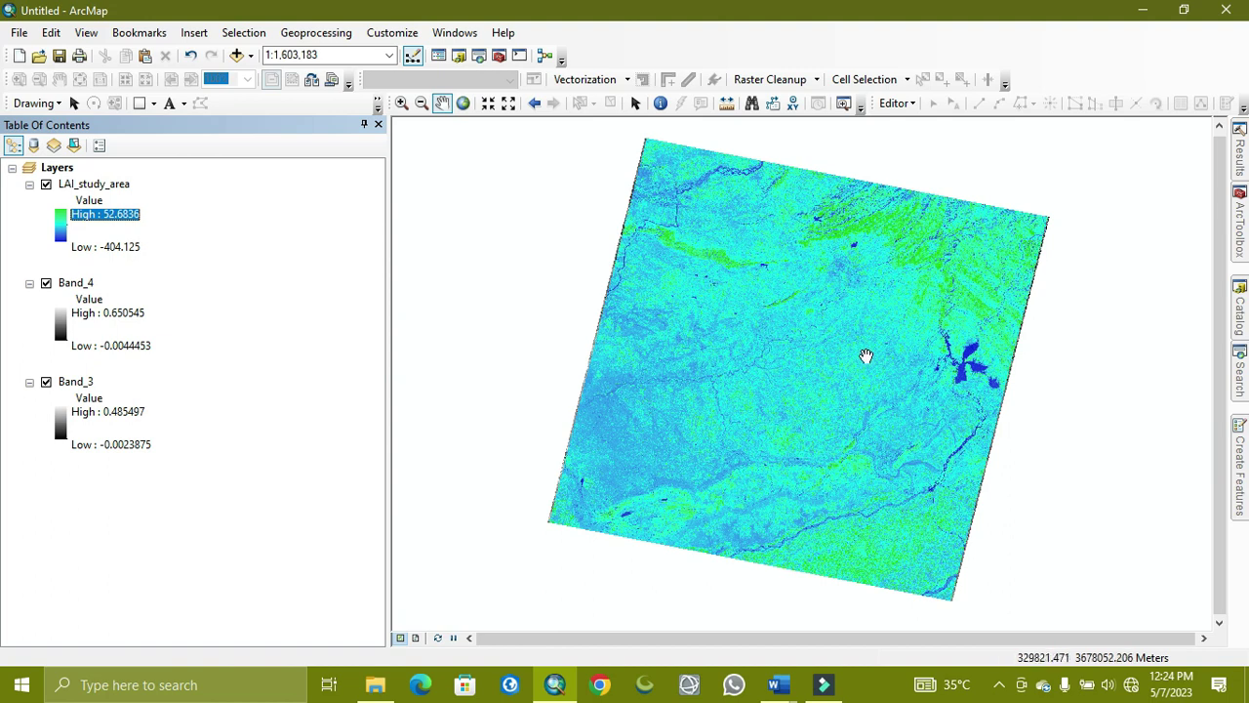
scroll(977, 371, "down", 2)
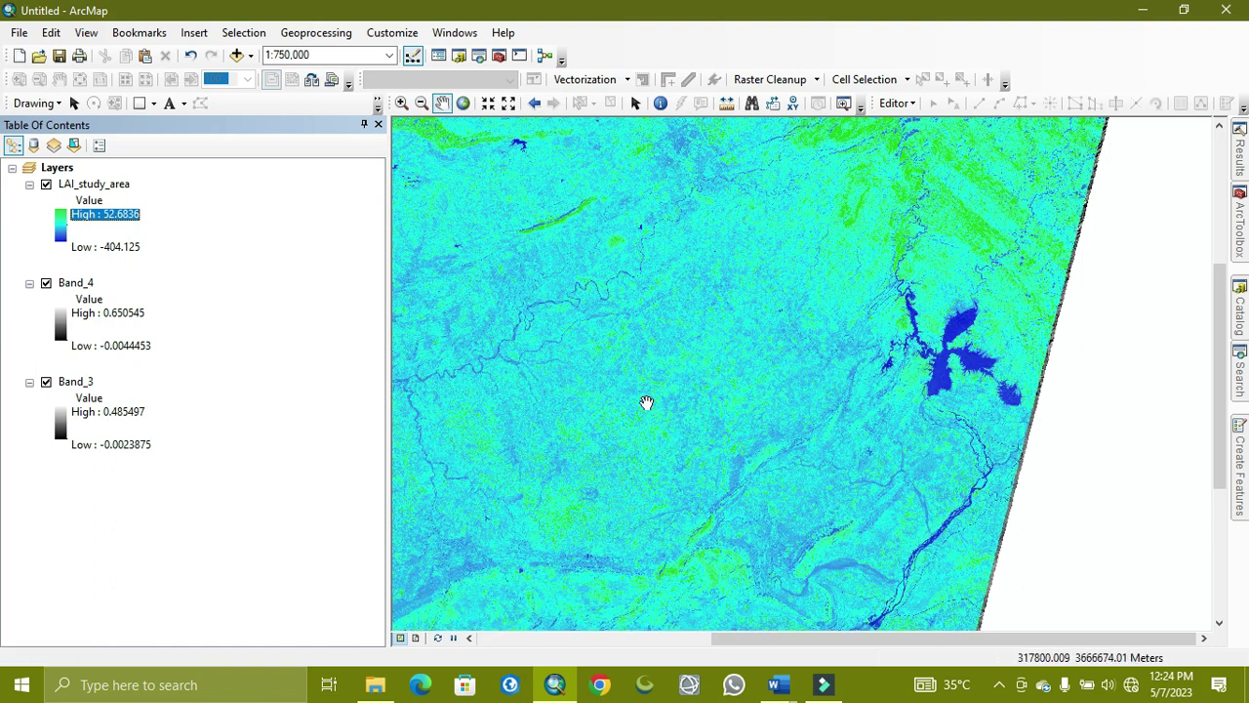
left_click_drag(521, 312, 592, 357)
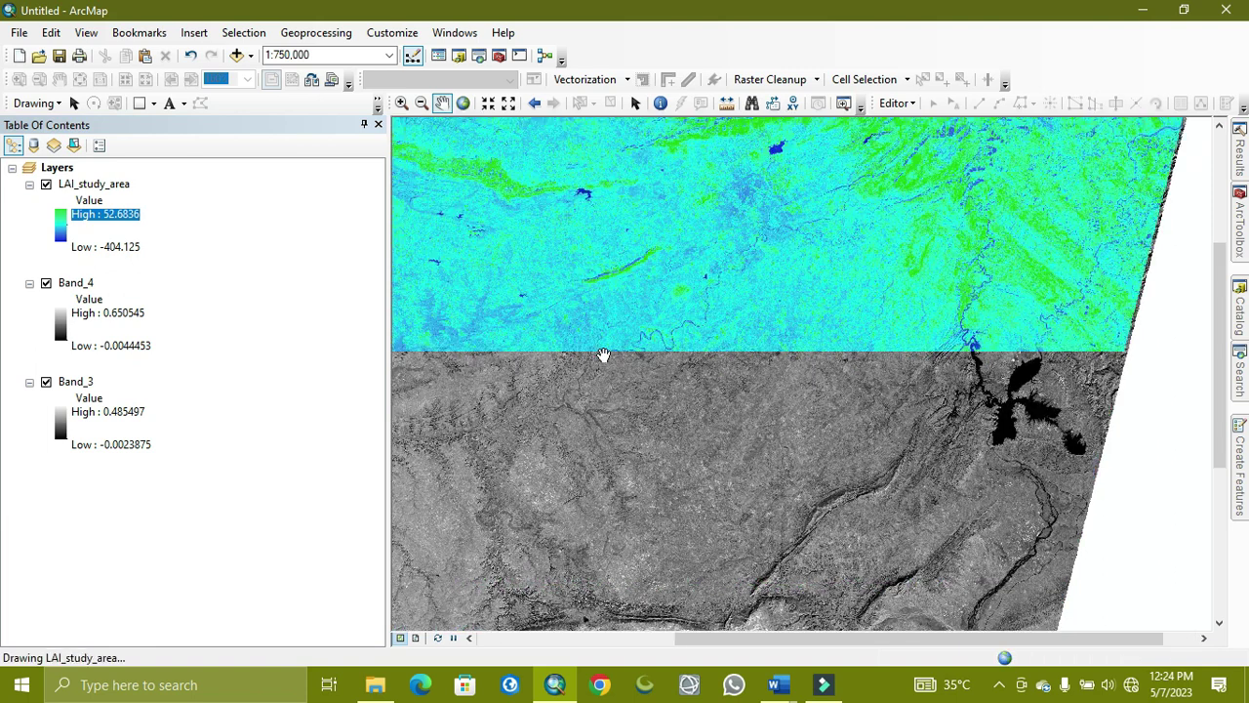
scroll(604, 354, "down", 1)
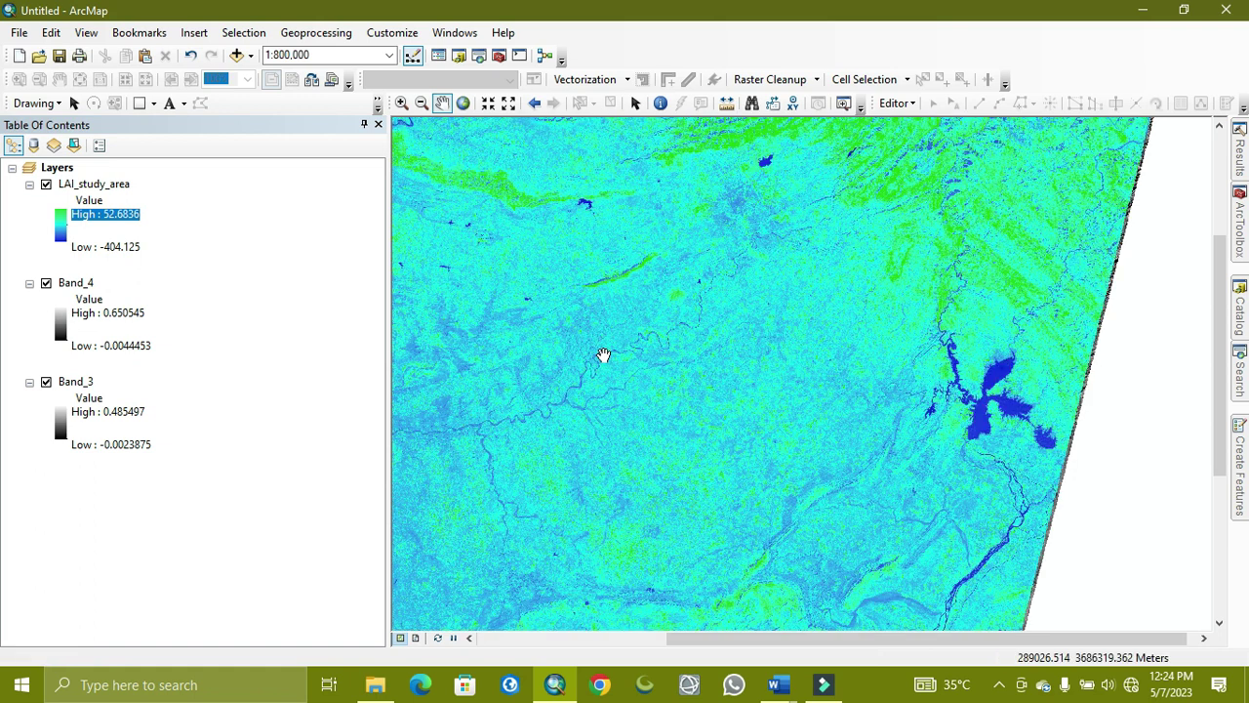
scroll(603, 354, "down", 3)
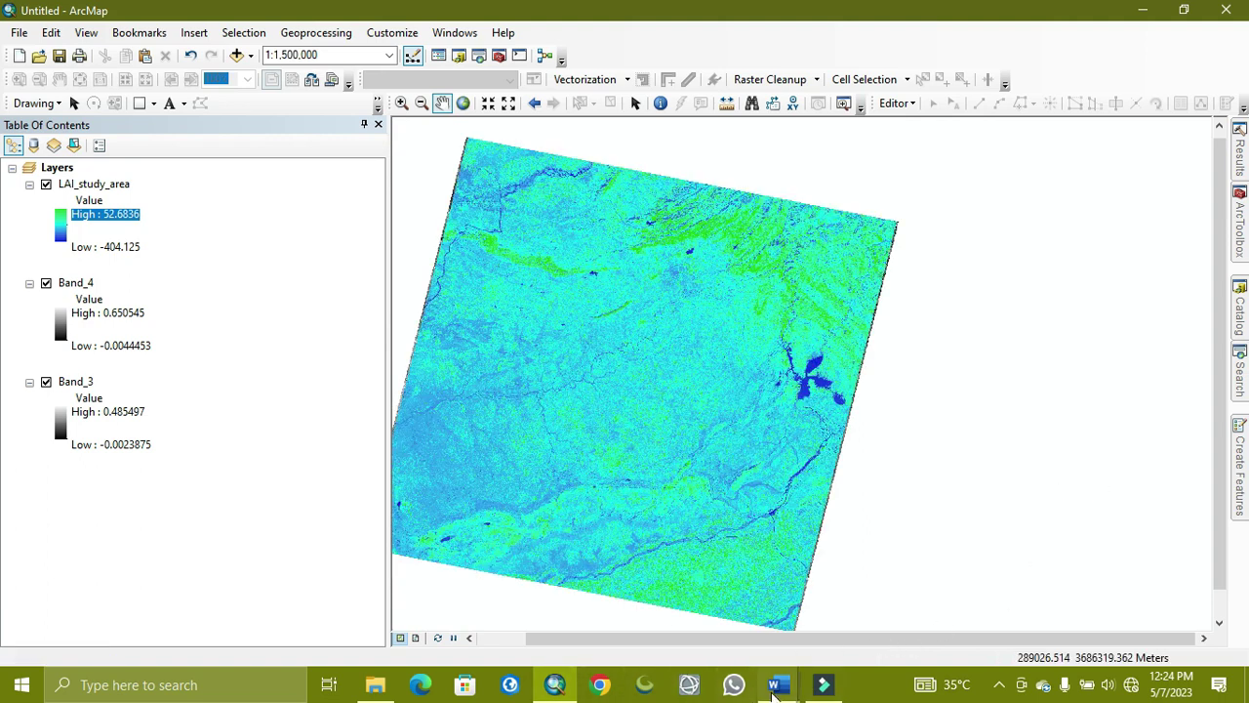
left_click(778, 684)
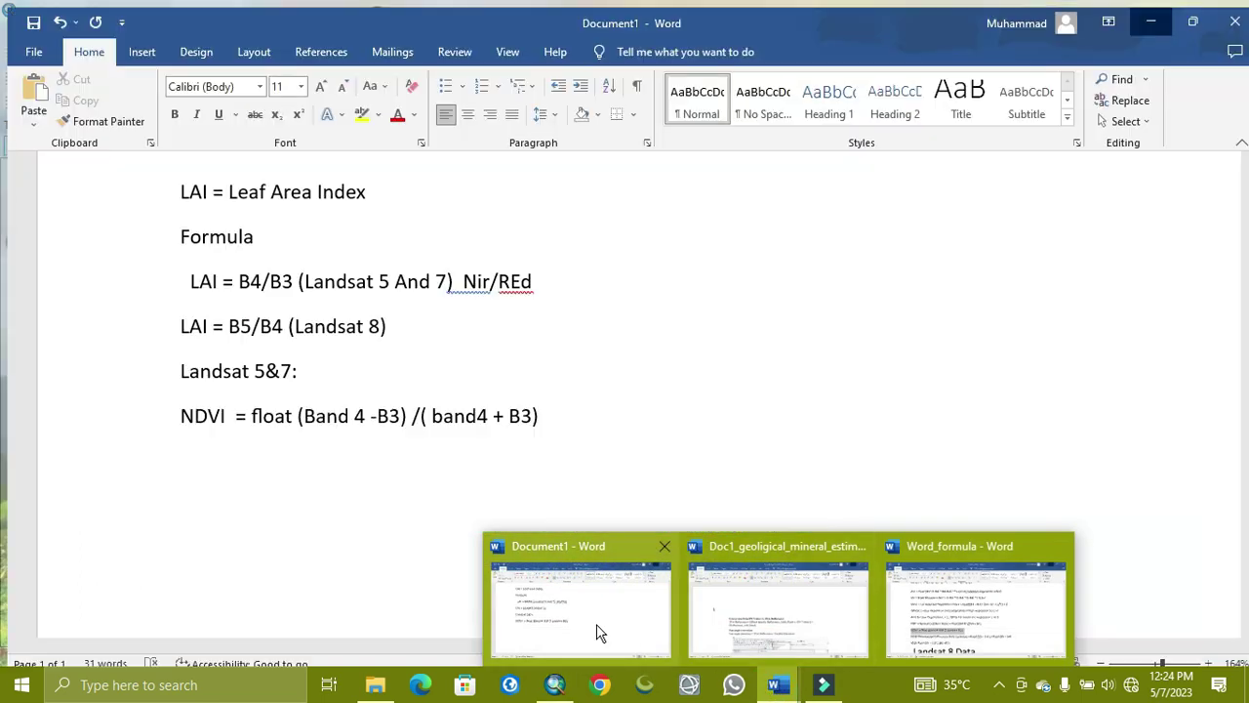
left_click(597, 629)
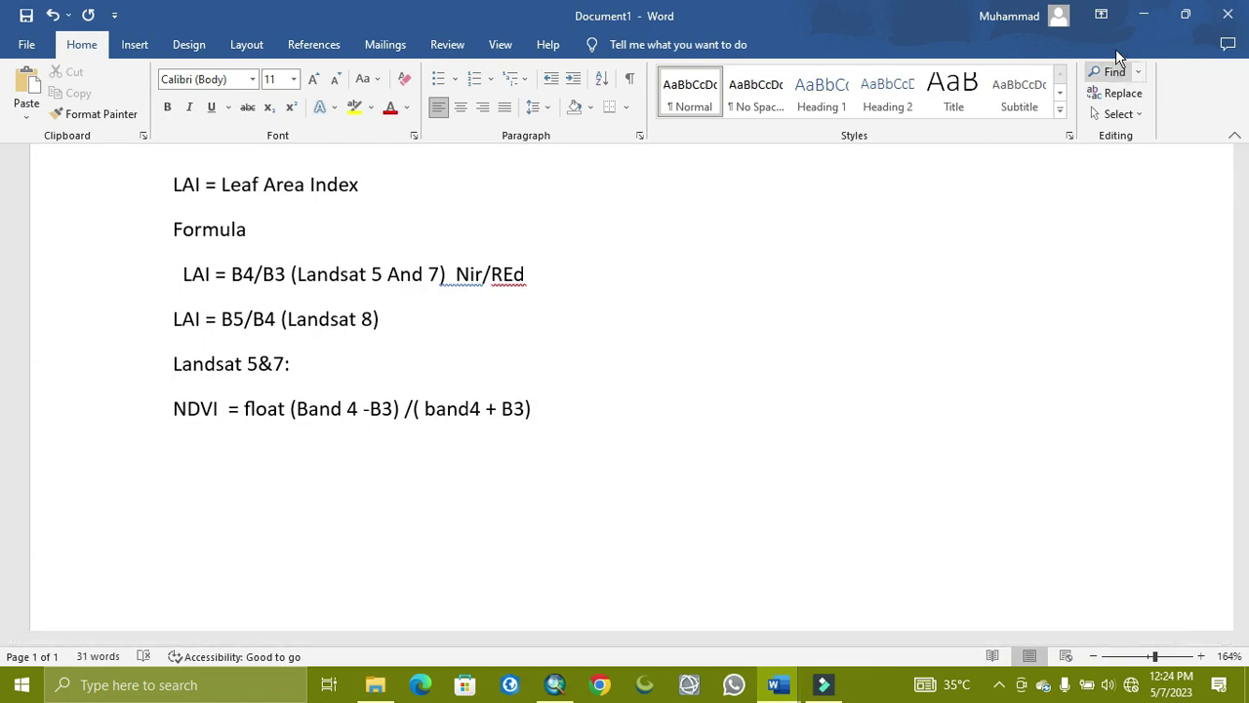
left_click(1140, 15)
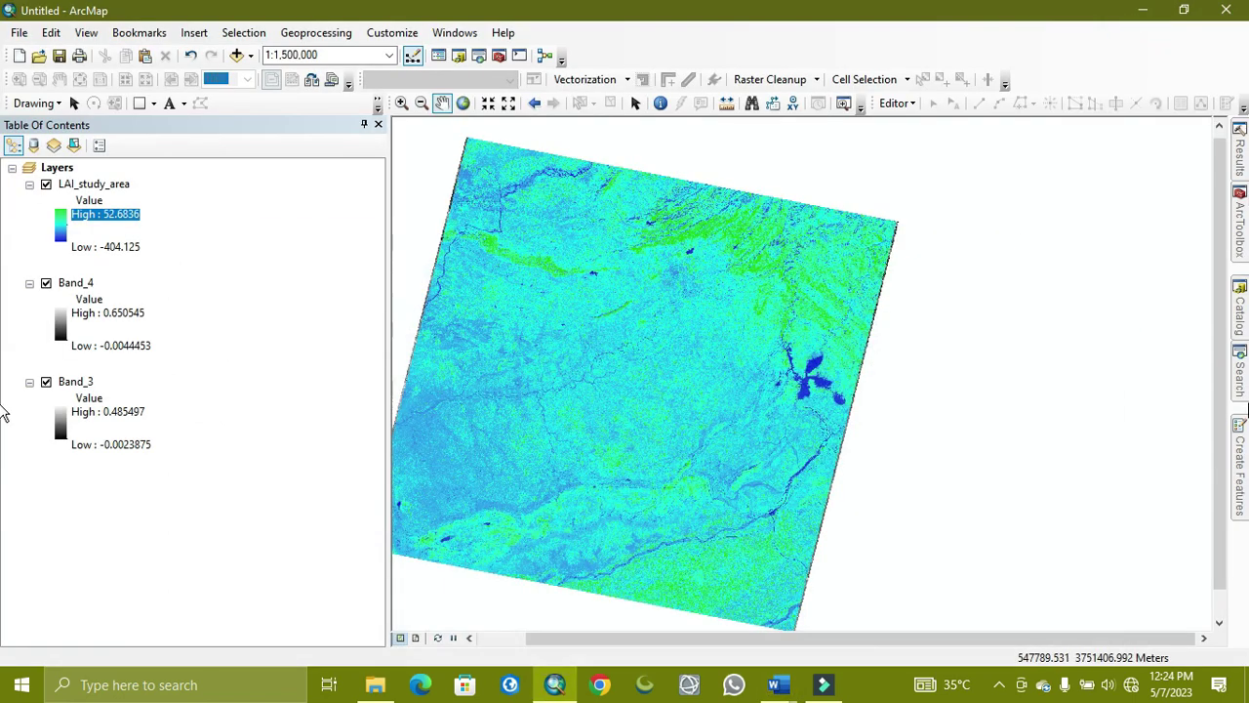
Step: Open Raster Calculator and enter the numerator Float("Band_4" - "Band_3")
key("ctrl+f")
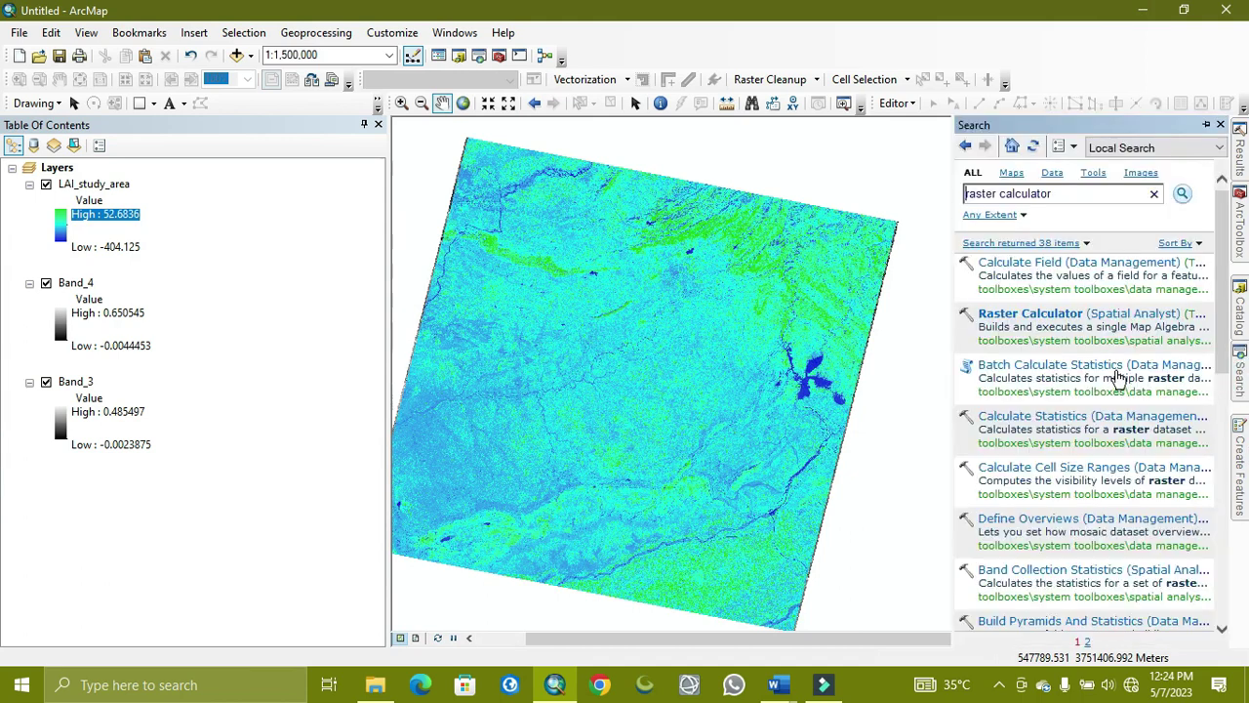
left_click(1030, 314)
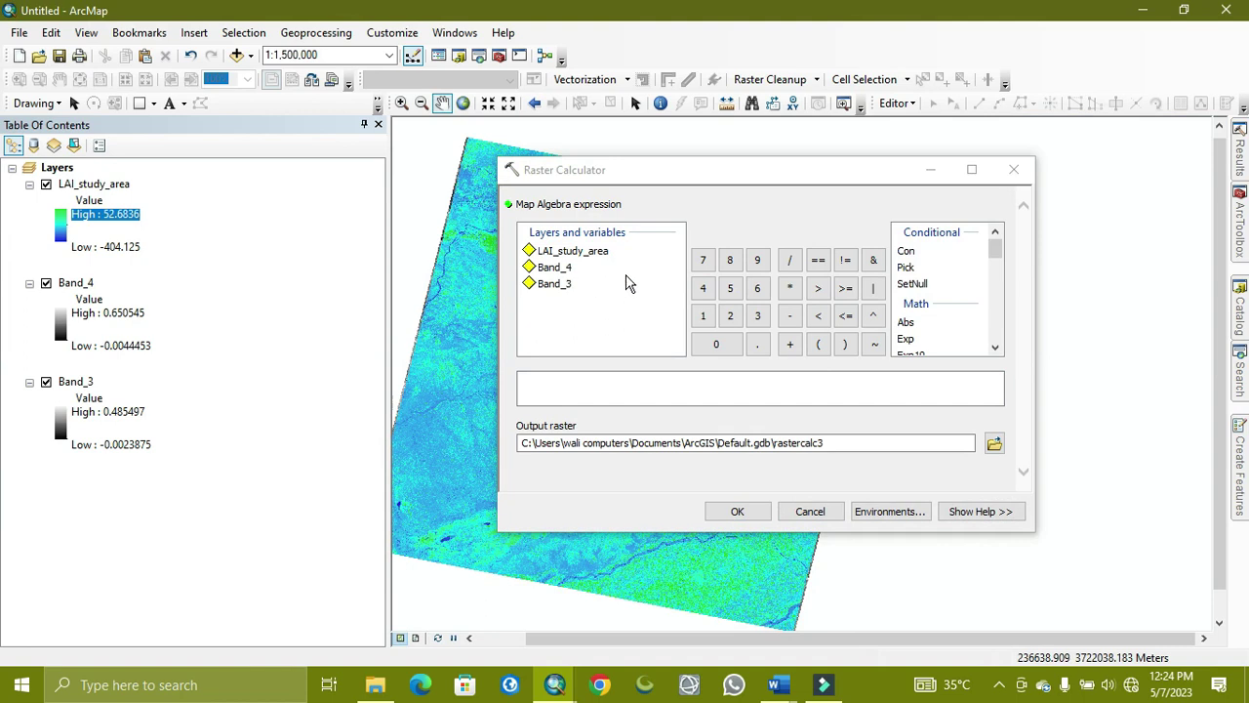
scroll(939, 322, "down", 2)
scroll(933, 322, "down", 1)
left_click(901, 250)
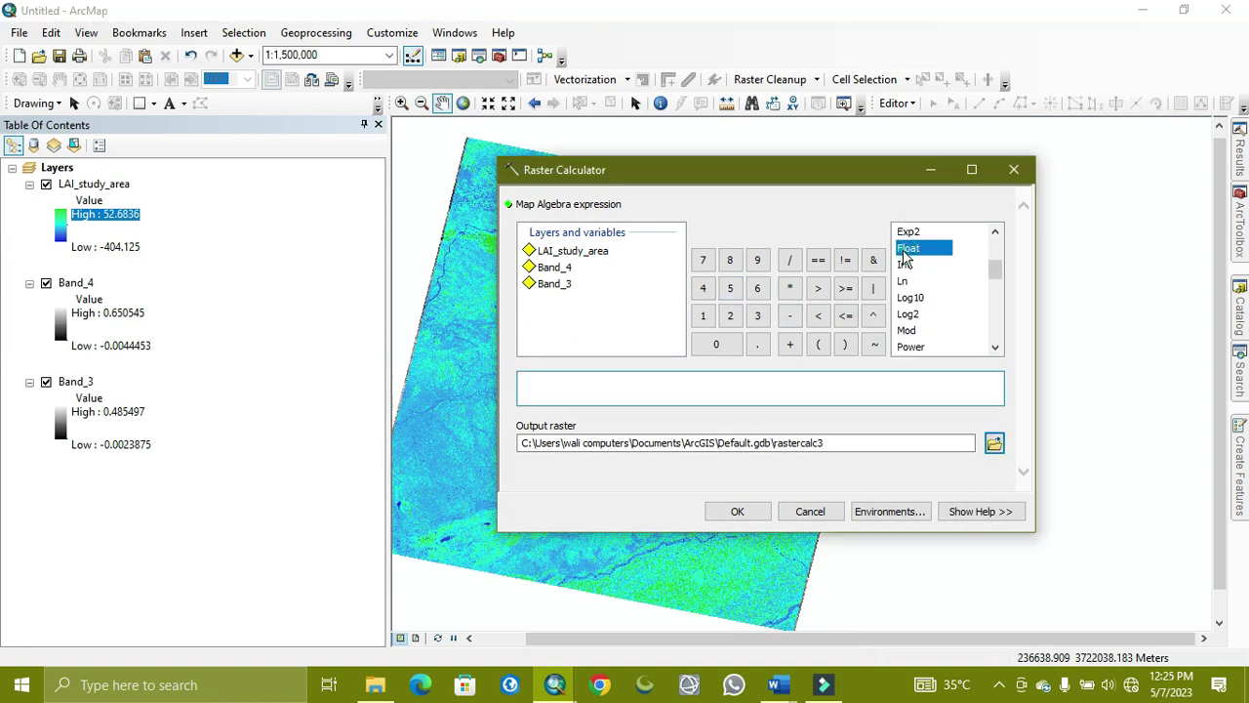
double_click(906, 252)
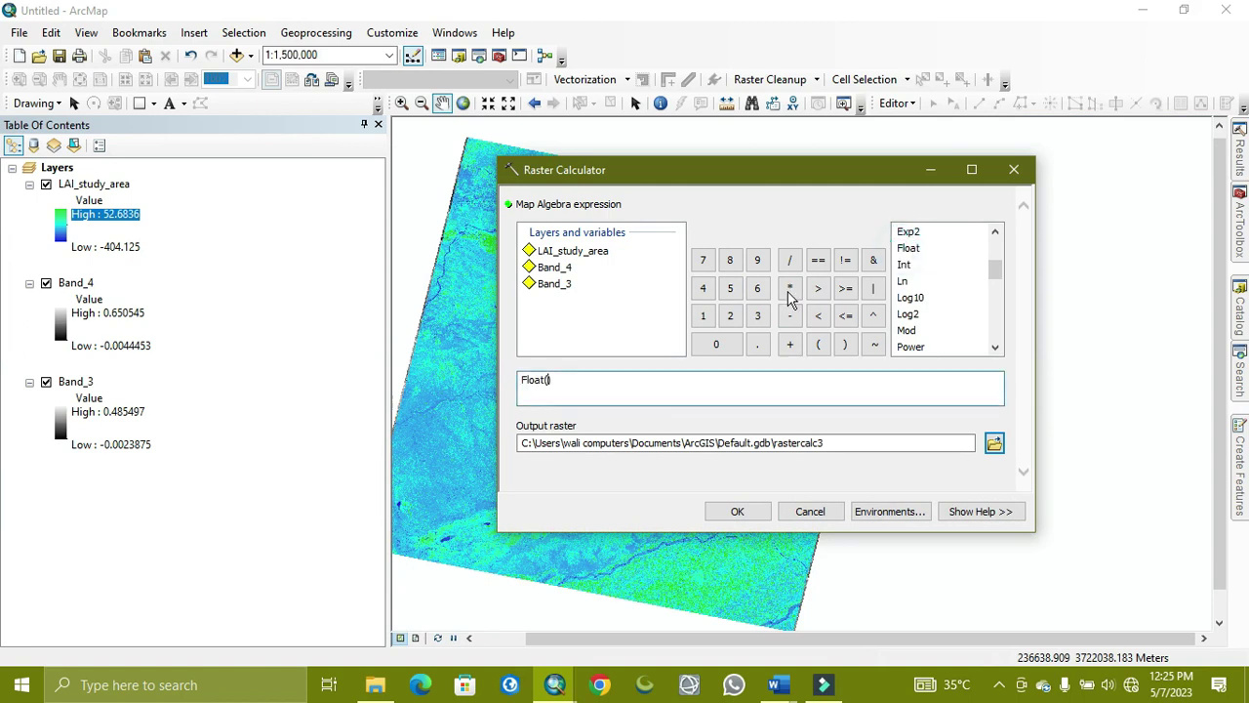
double_click(564, 269)
left_click(790, 315)
double_click(555, 284)
left_click(759, 388)
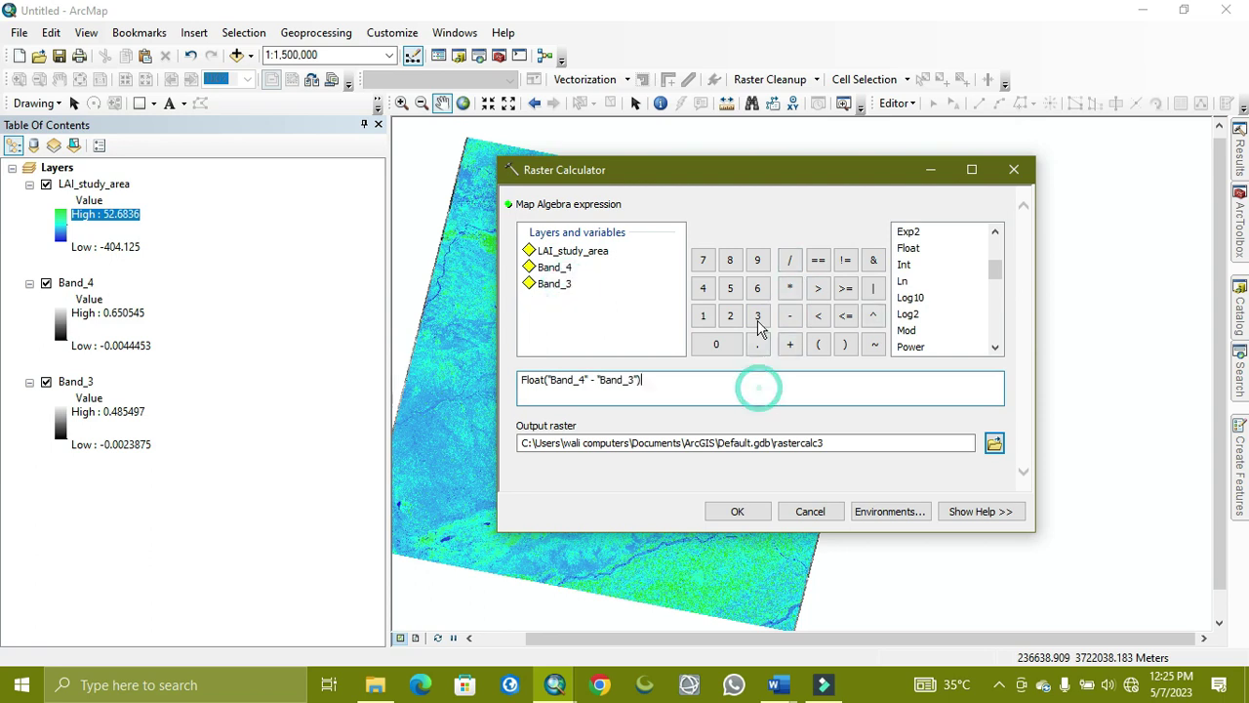
Step: Divide by Float("Band_4" + "Band_3") to complete the NDVI expression
left_click(790, 260)
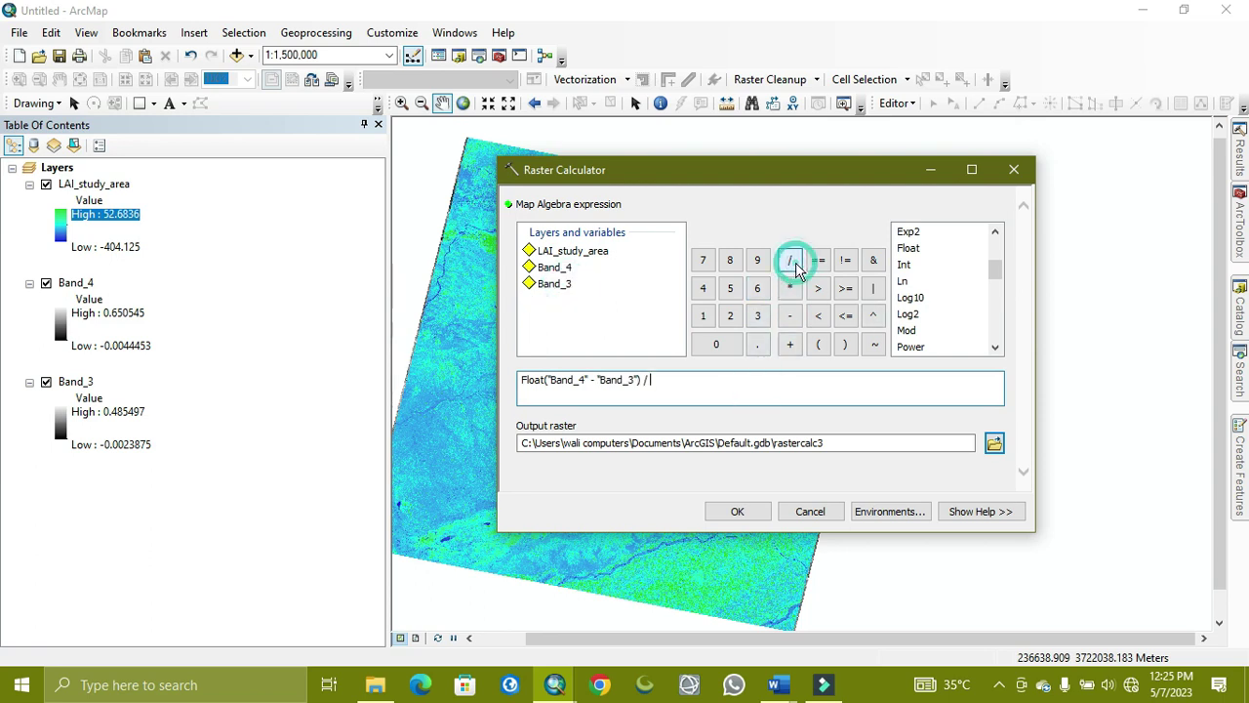
double_click(908, 248)
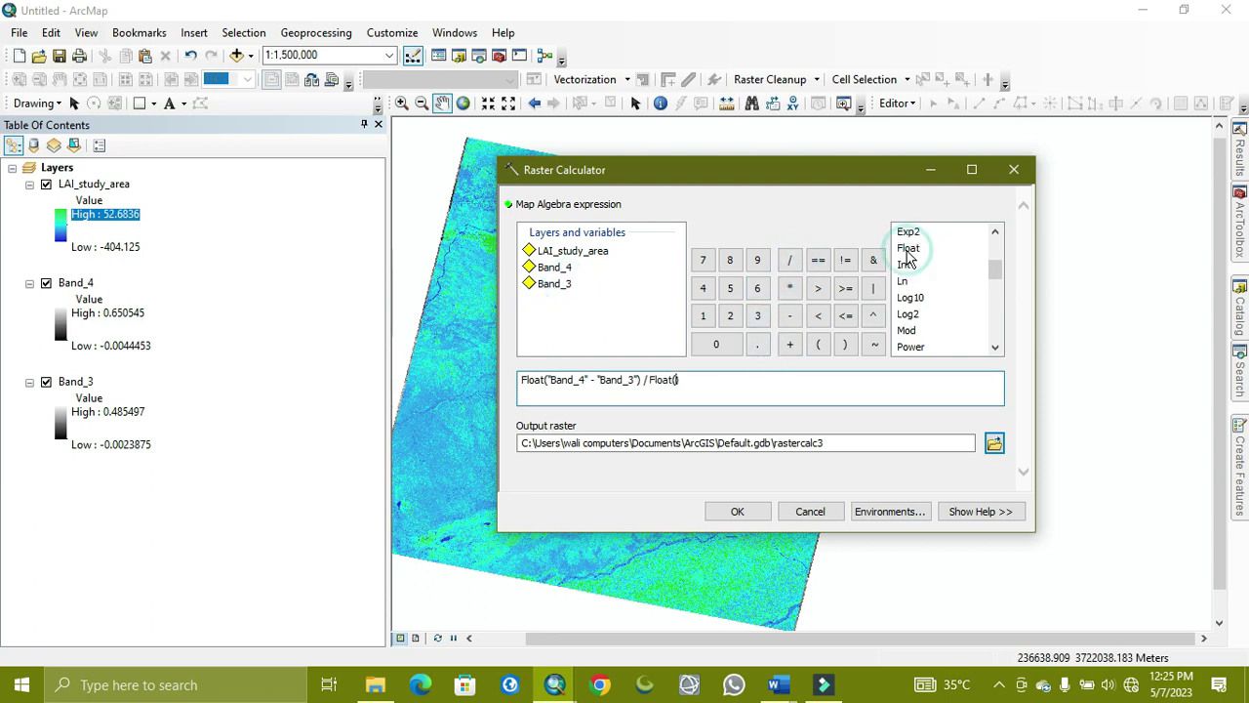
double_click(563, 274)
left_click(789, 344)
double_click(566, 285)
left_click(795, 381)
Step: Name the output NDVI_study_area in TOA_Bands.gdb and run the calculation
left_click(994, 443)
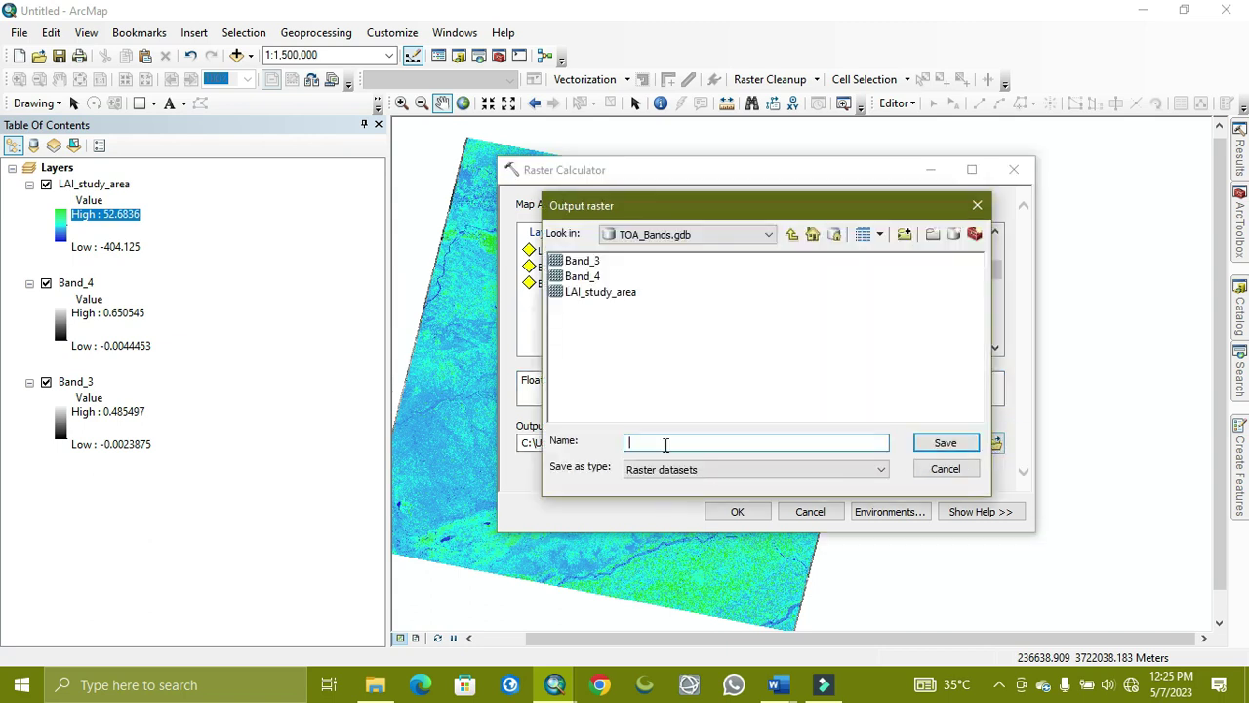
left_click(600, 292)
left_click_drag(644, 442, 604, 439)
key("BackSpace")
type("NDVI_study_area")
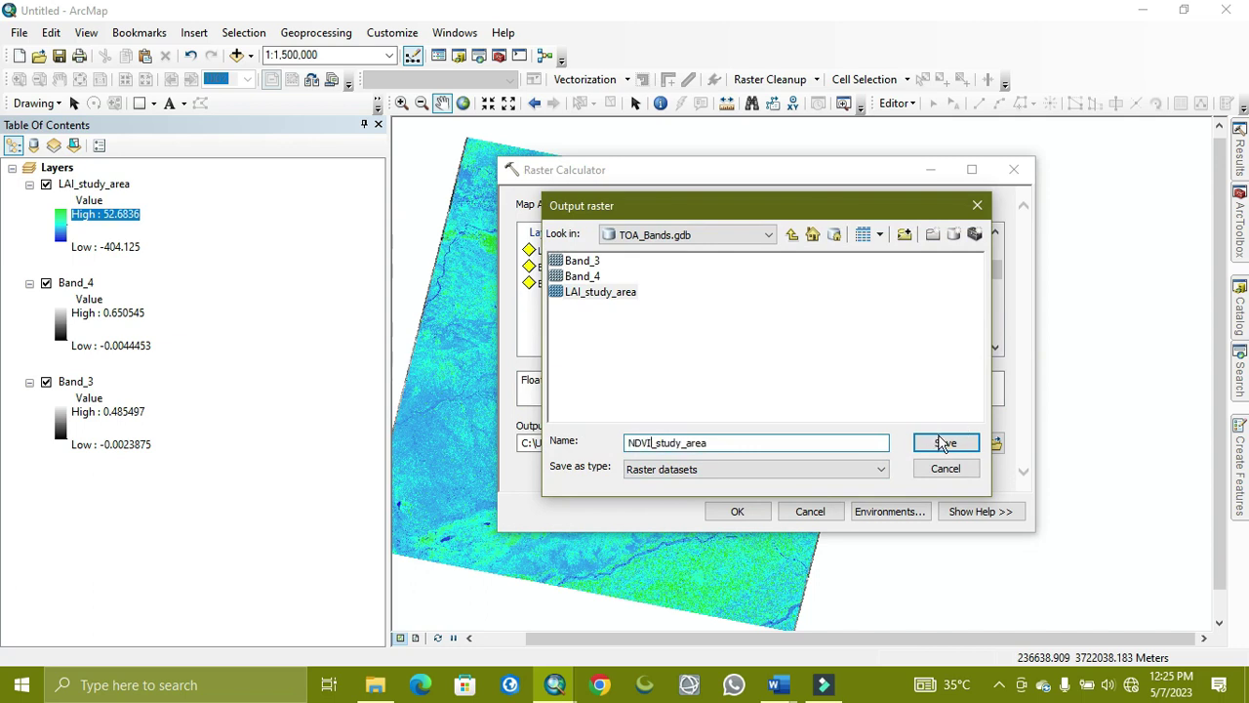
left_click(949, 446)
left_click(745, 512)
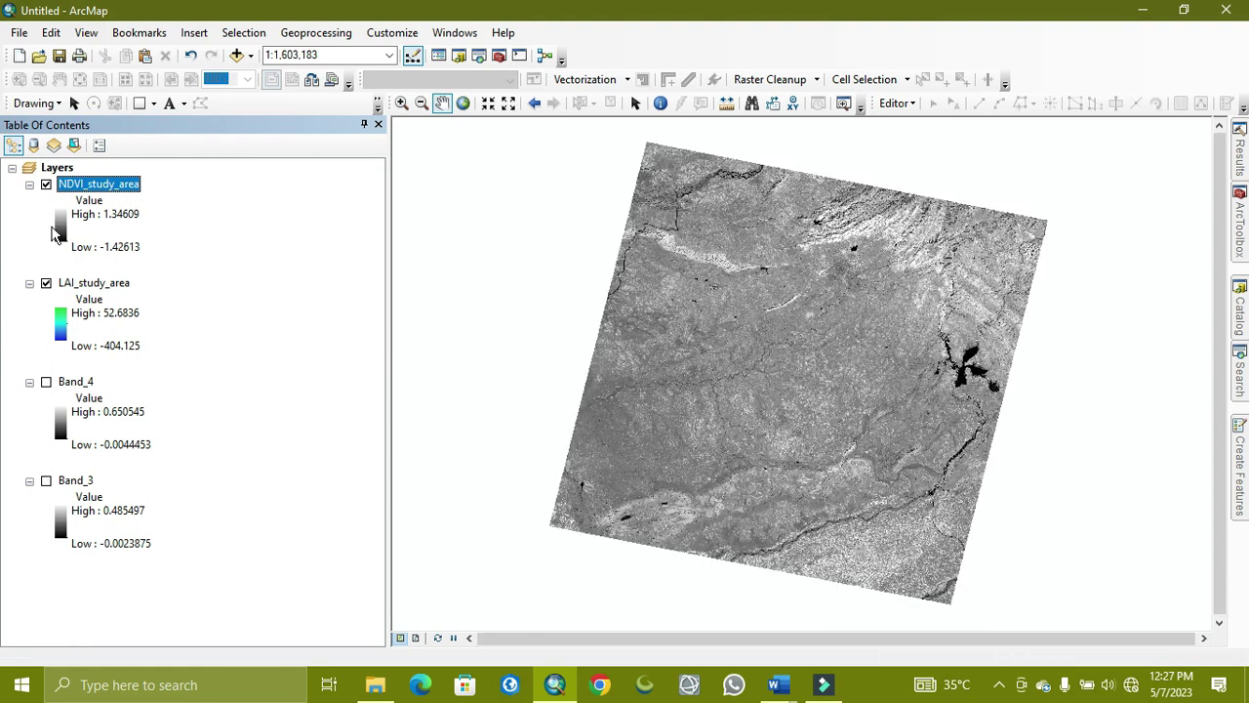
Step: Give NDVI_study_area the purple-yellow-green ramp, un-inverted so green marks high values
left_click(67, 227)
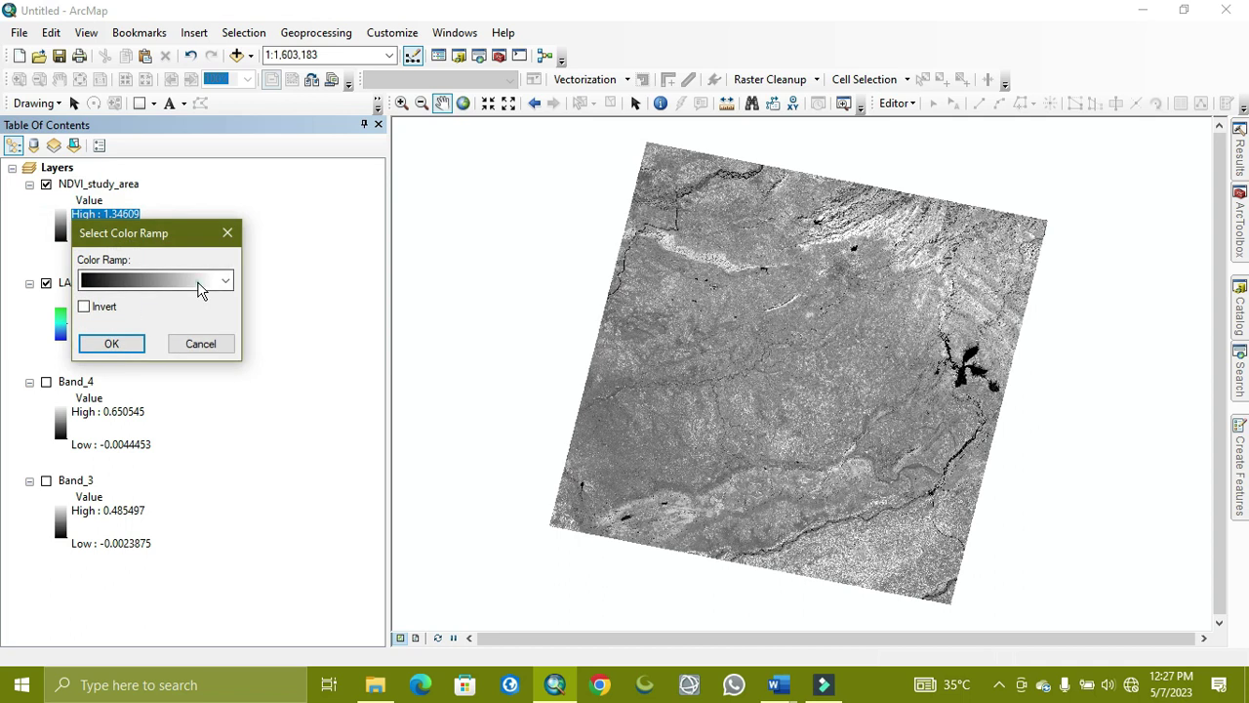
left_click(201, 277)
left_click(162, 316)
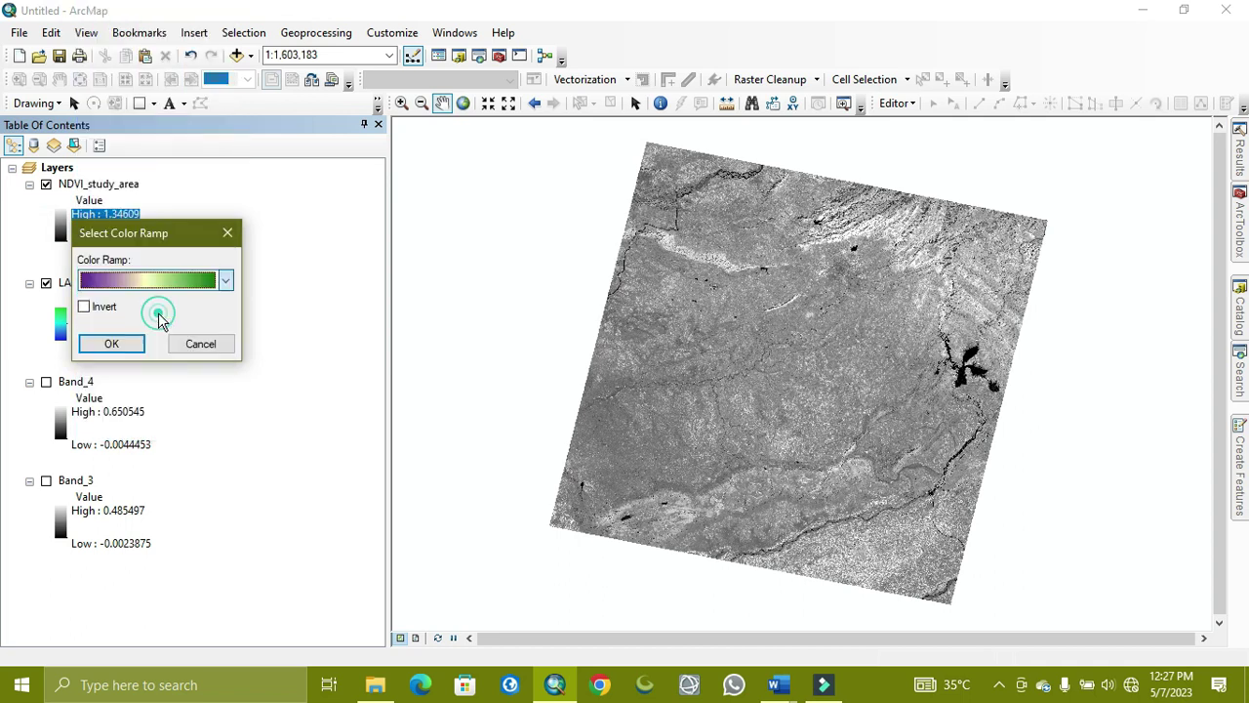
left_click(84, 306)
left_click(101, 346)
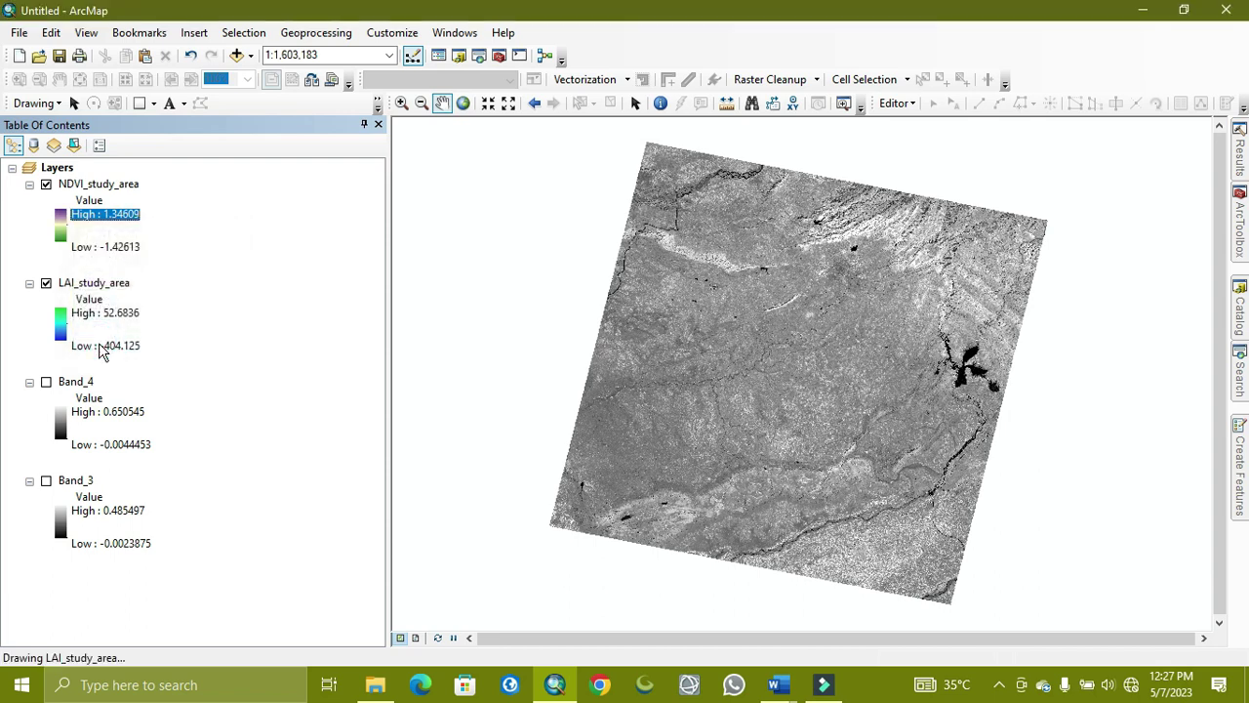
double_click(61, 227)
left_click(80, 310)
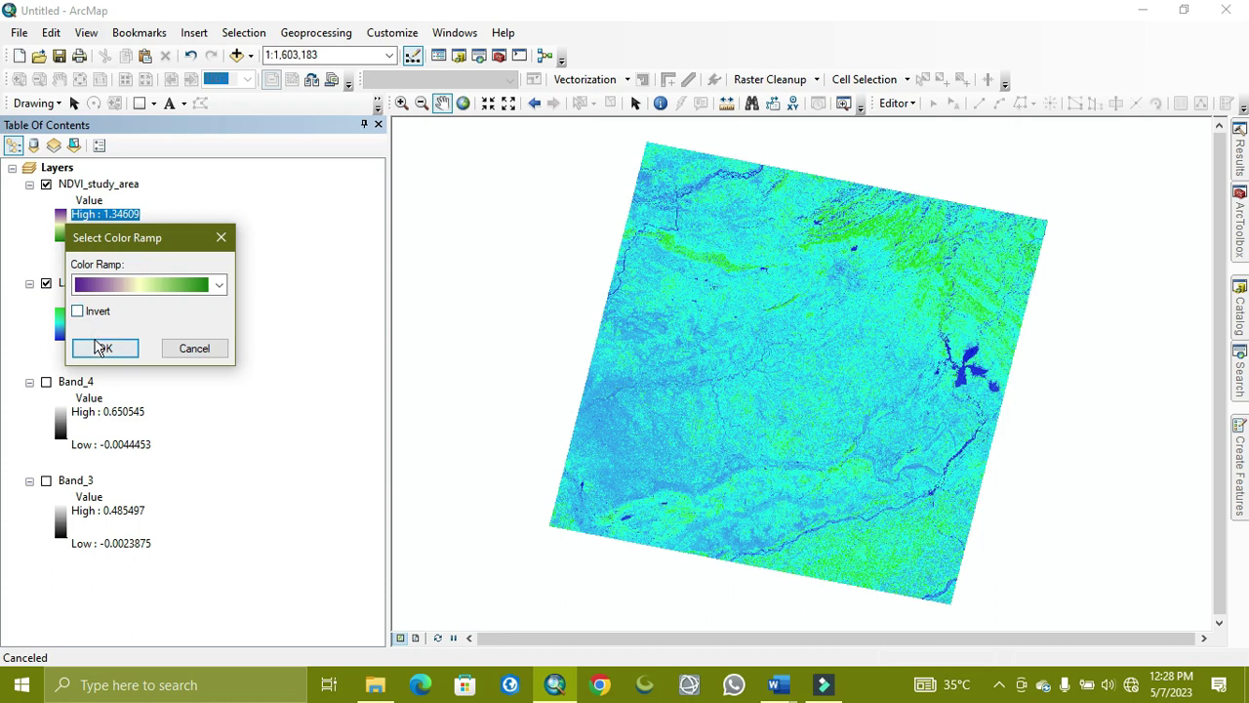
left_click(102, 348)
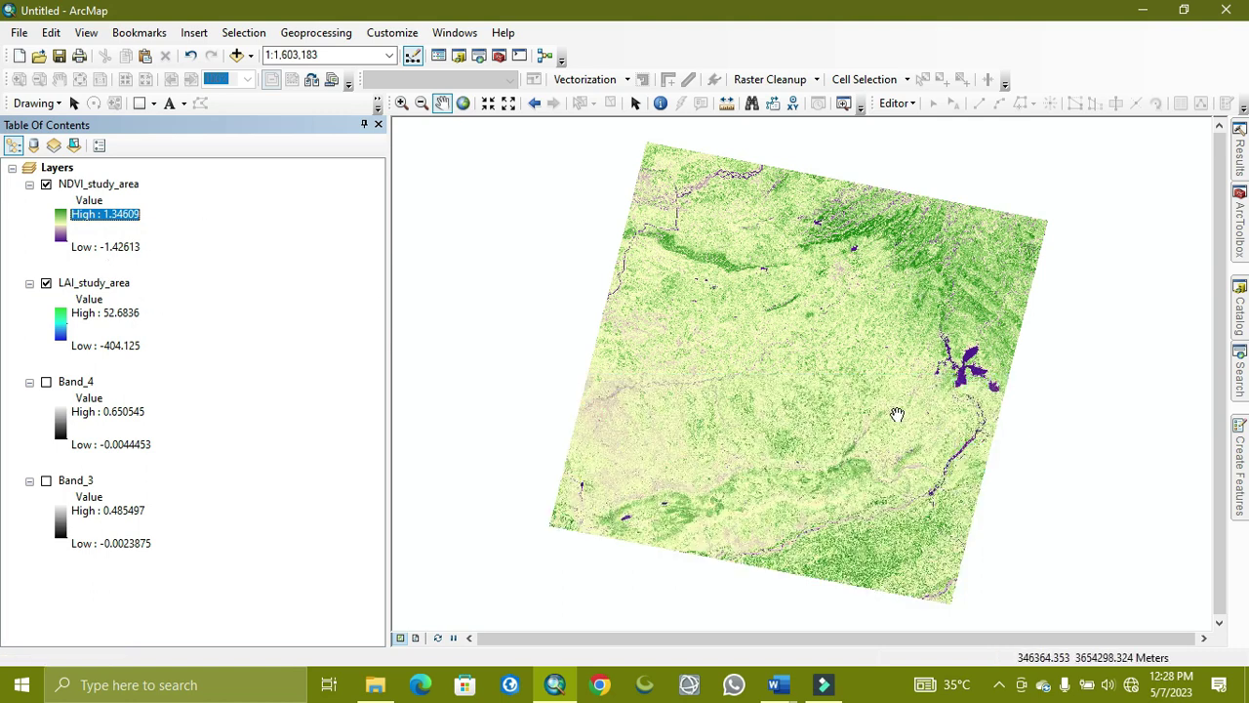
Step: Zoom into the NDVI map and pan toward the purple reservoir and southern river valley
scroll(757, 276, "up", 3)
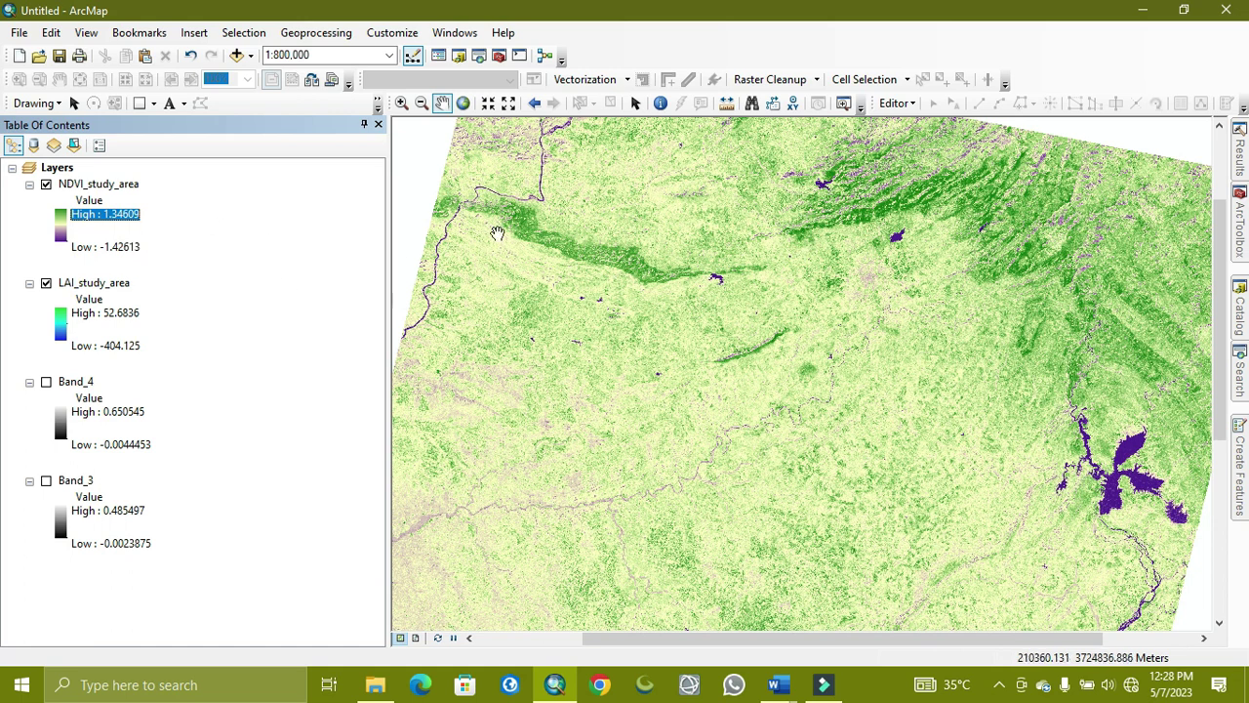
left_click_drag(960, 404, 769, 412)
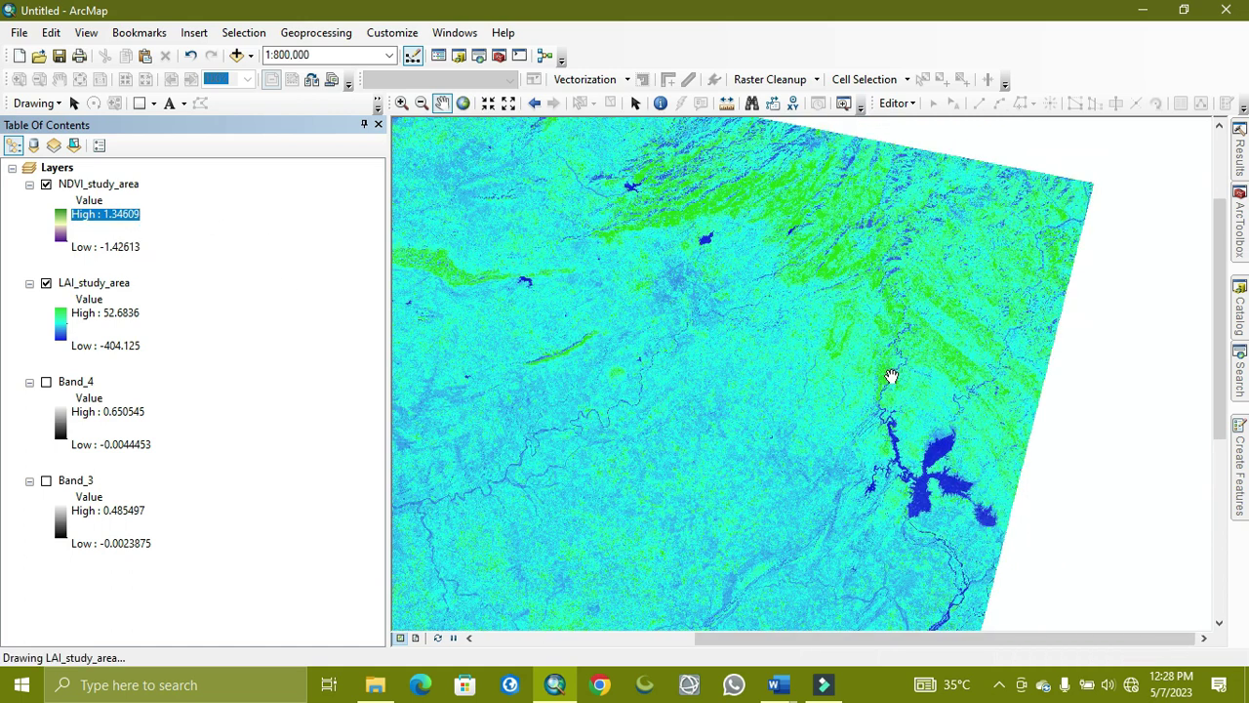
left_click_drag(833, 443, 891, 310)
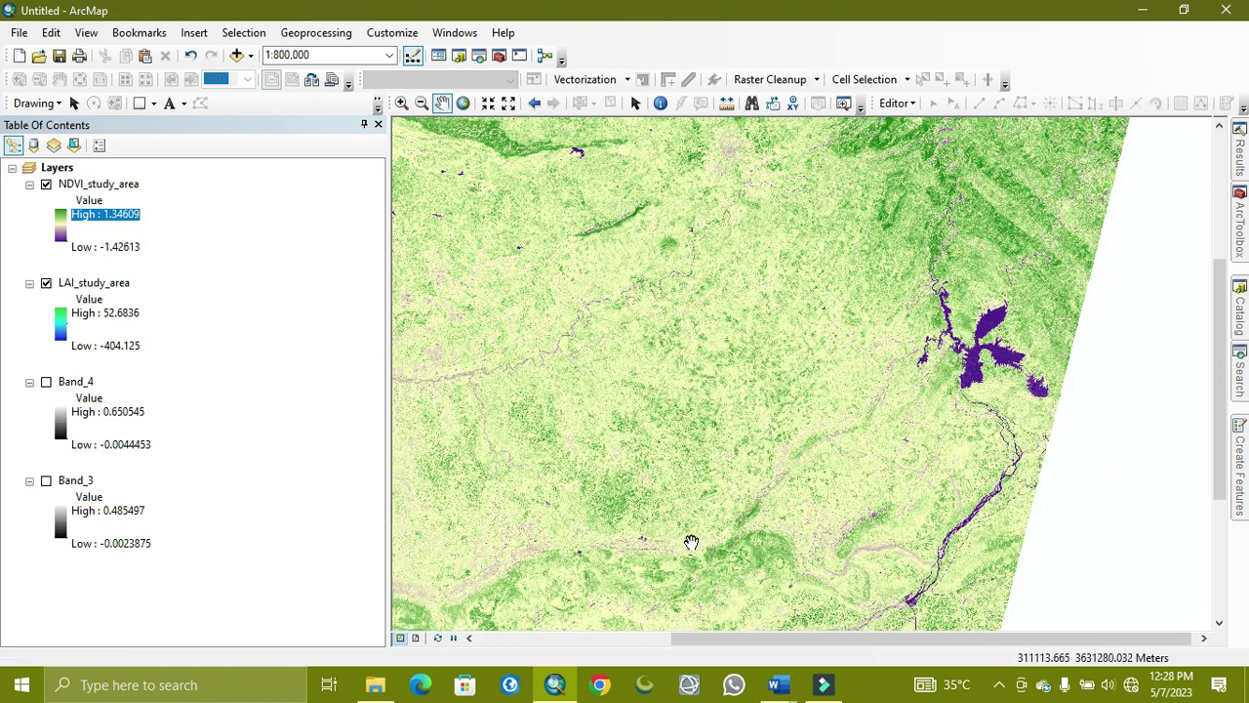
left_click_drag(696, 532, 781, 426)
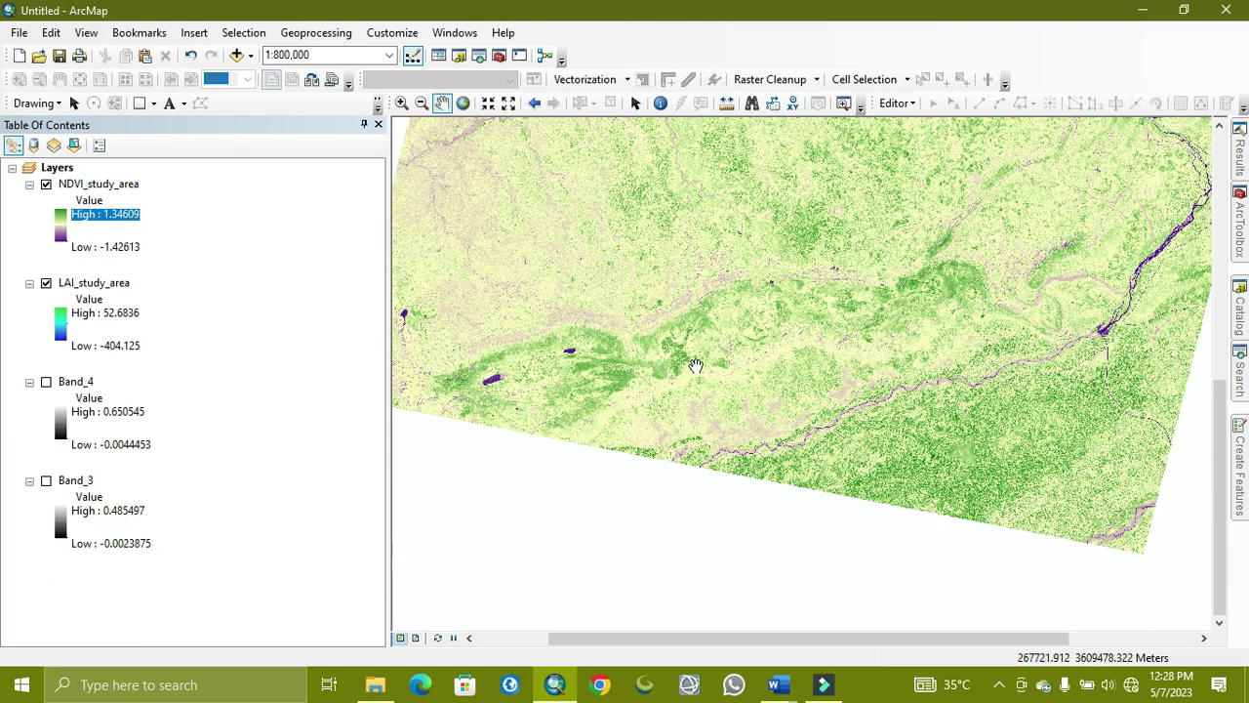
Step: Zoom back out to show the whole NDVI_study_area scene above the LAI raster
scroll(976, 419, "down", 2)
scroll(995, 432, "down", 3)
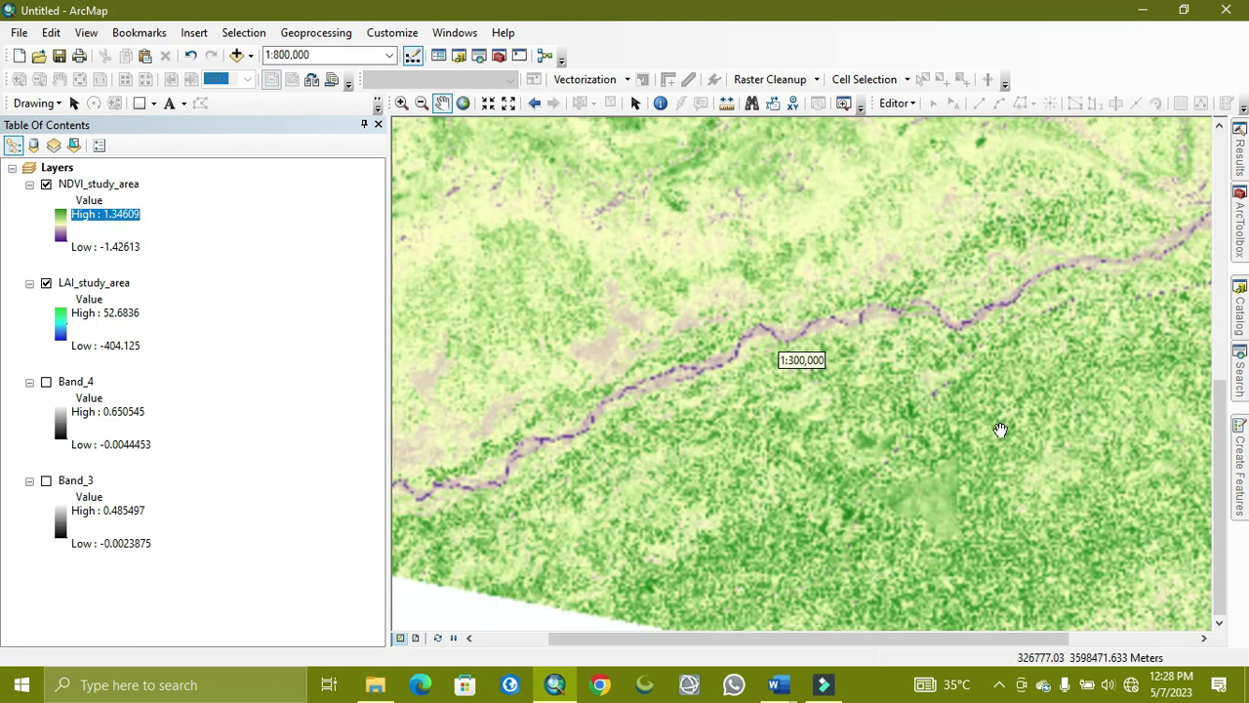
scroll(732, 357, "down", 2)
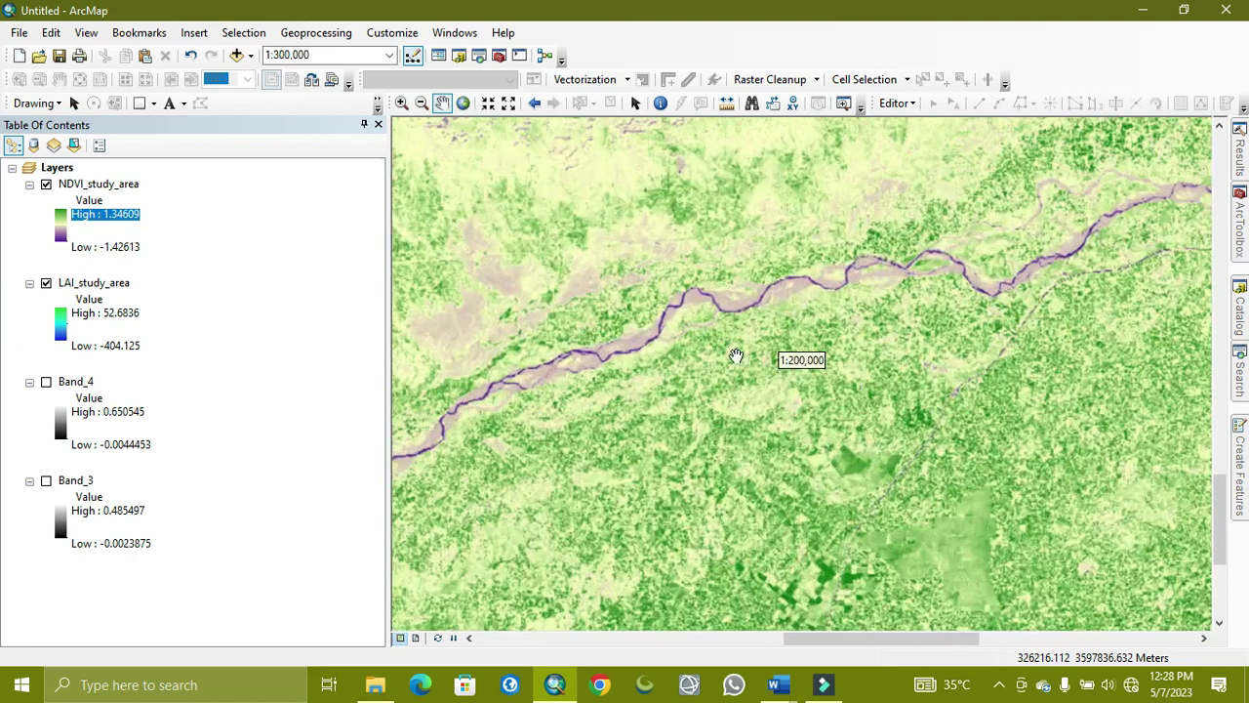
scroll(740, 357, "down", 2)
scroll(736, 356, "up", 2)
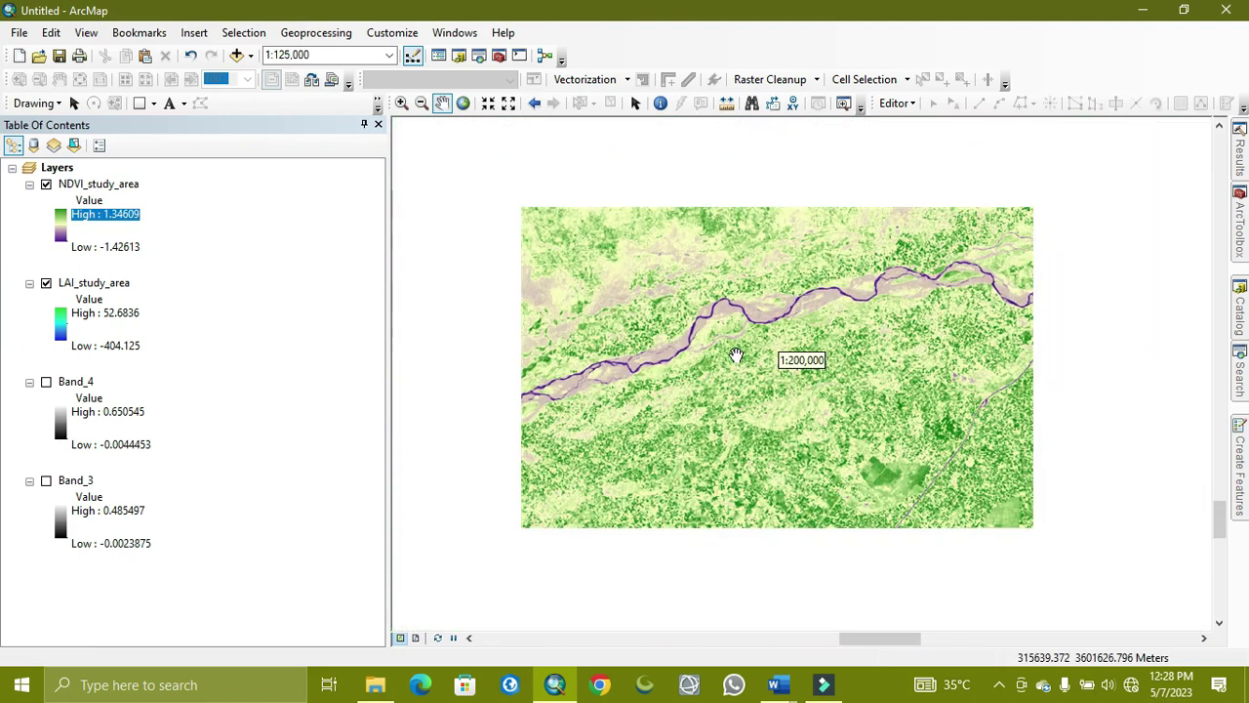
scroll(736, 357, "up", 2)
scroll(736, 357, "up", 3)
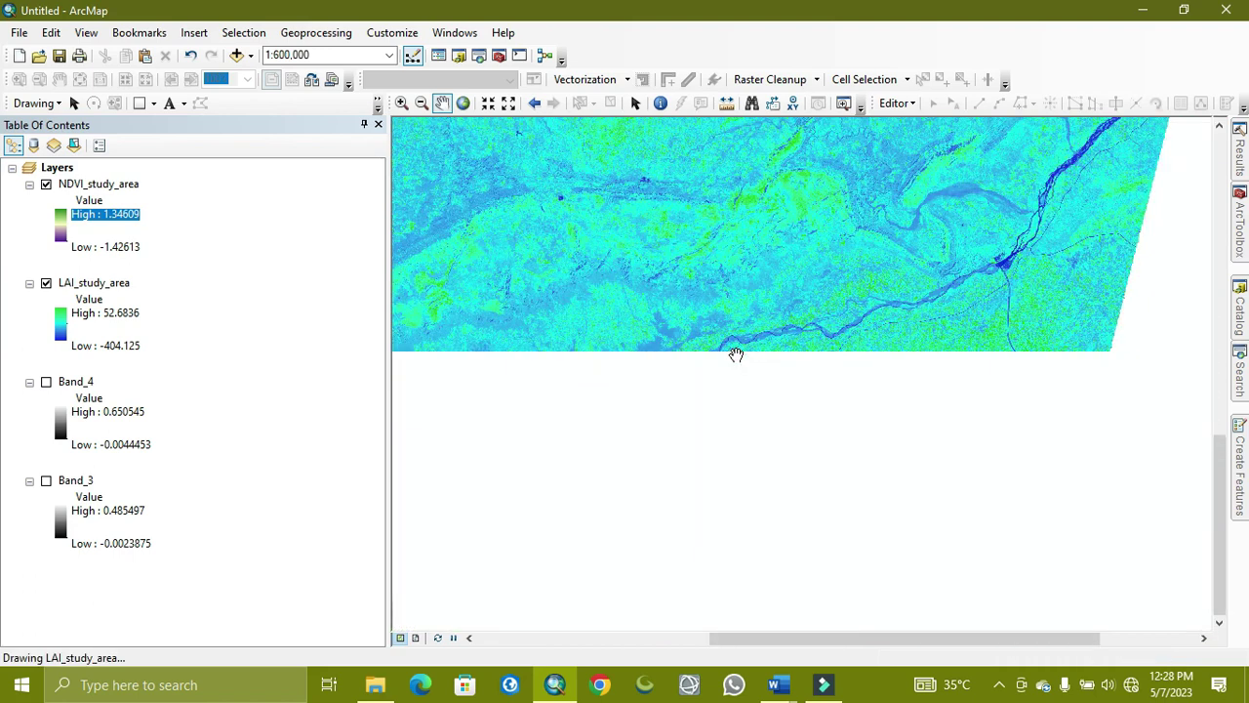
scroll(736, 355, "up", 1)
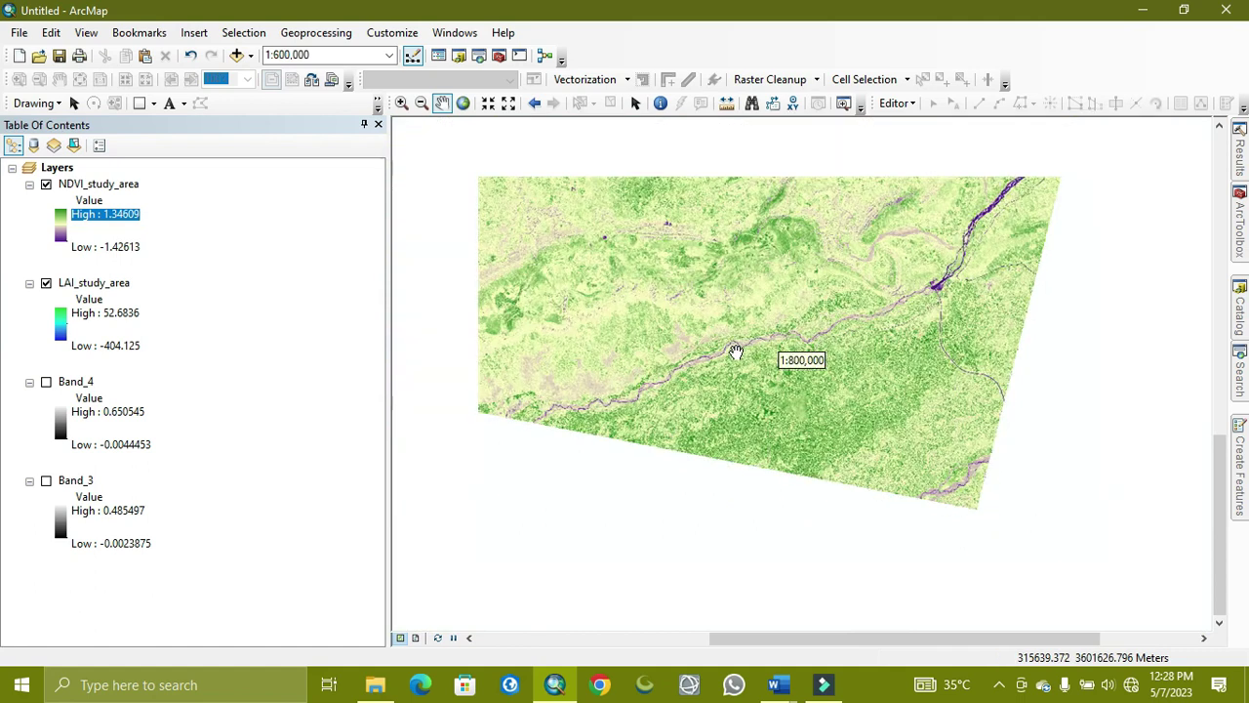